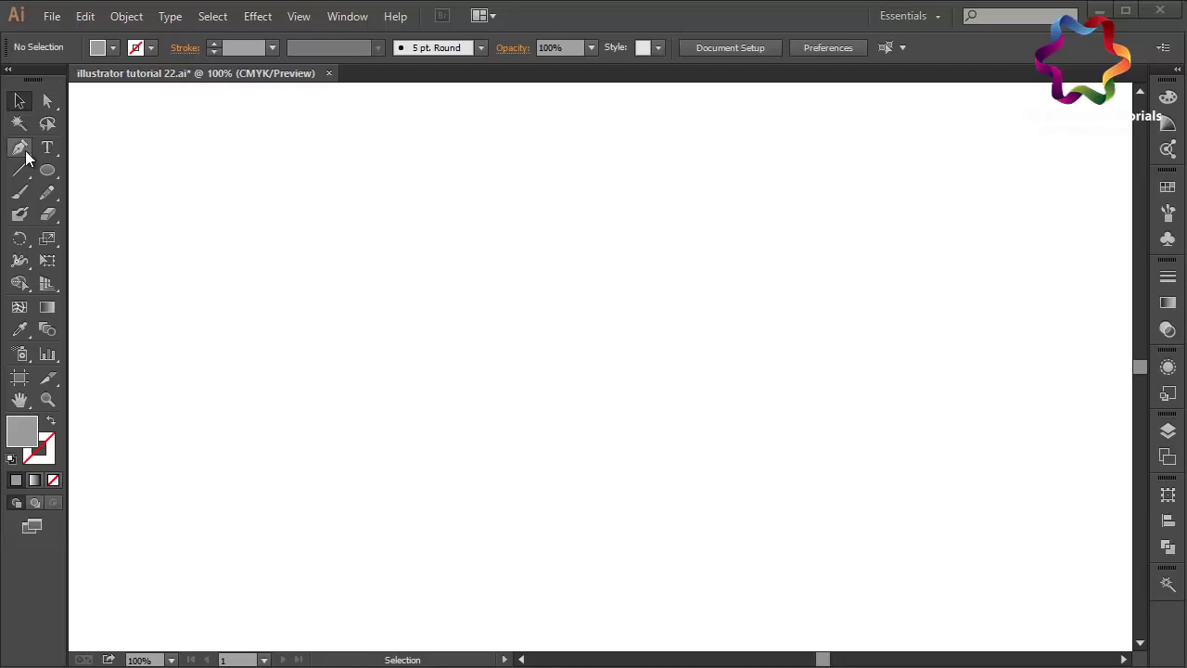
Draw a closed gray swoosh with the Pen tool, arching from a pointed left tip to a blunt, thicker right end.
drag(25, 158, 79, 156)
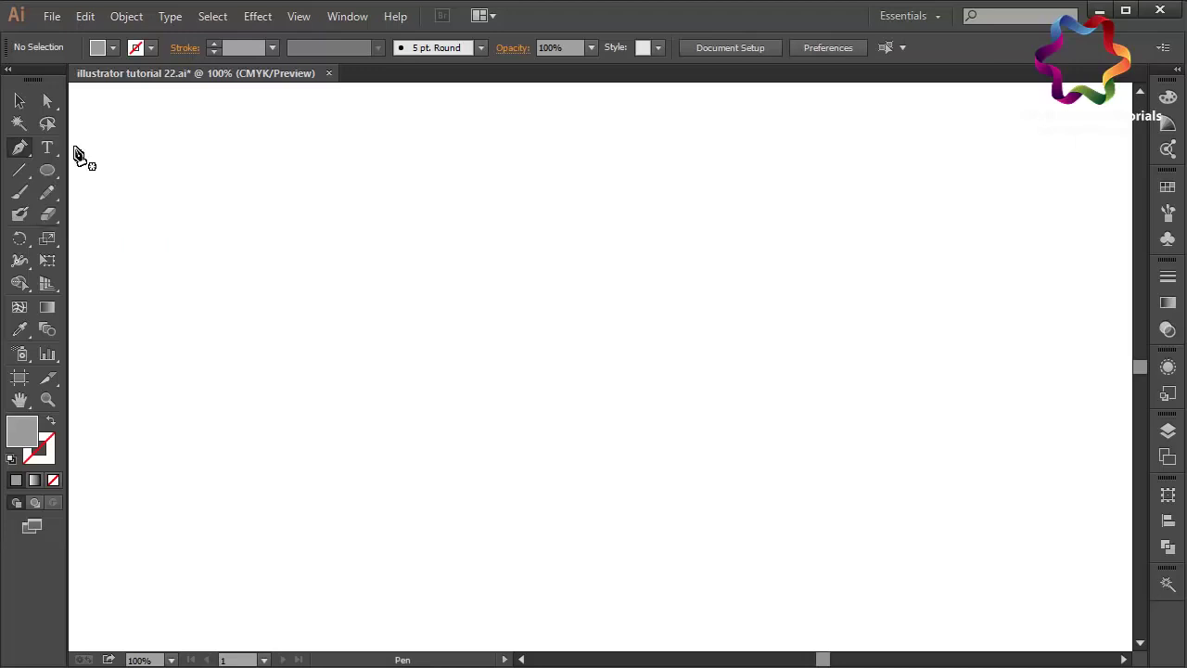
click(713, 299)
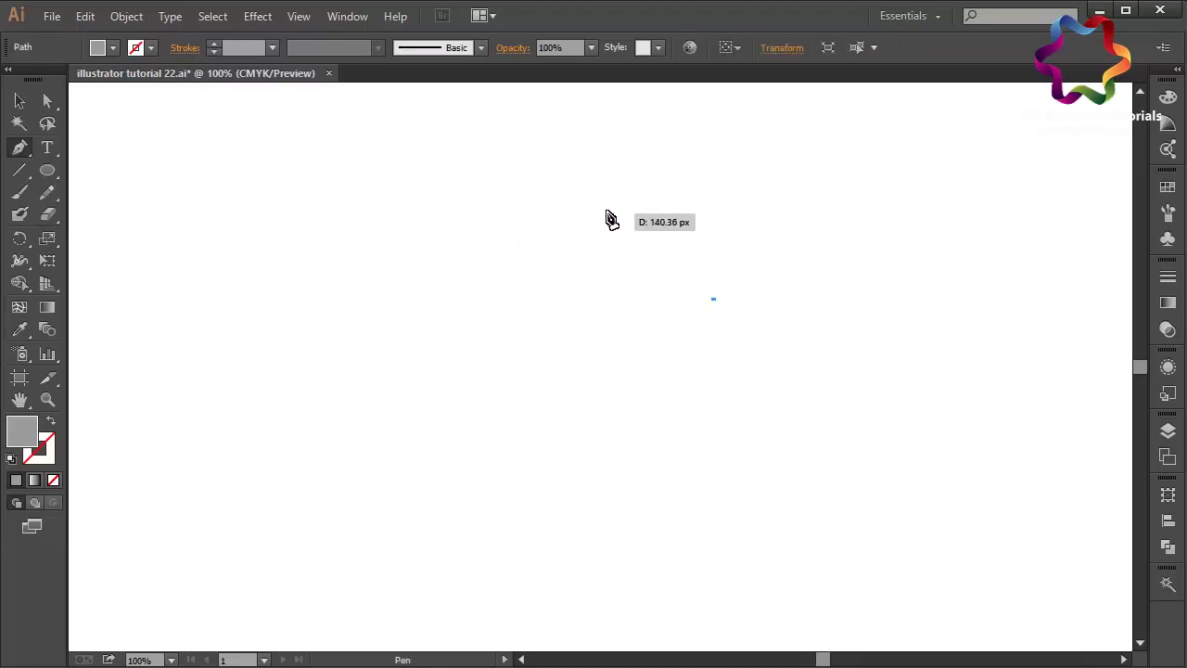
drag(566, 214, 457, 195)
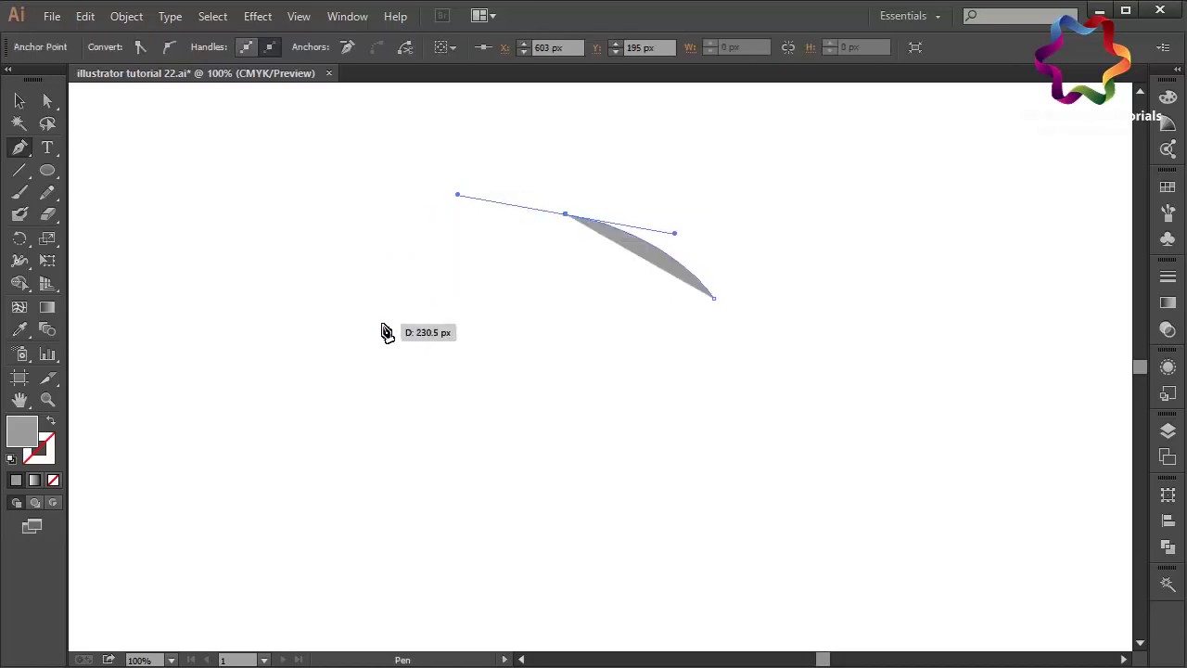
drag(427, 349, 473, 423)
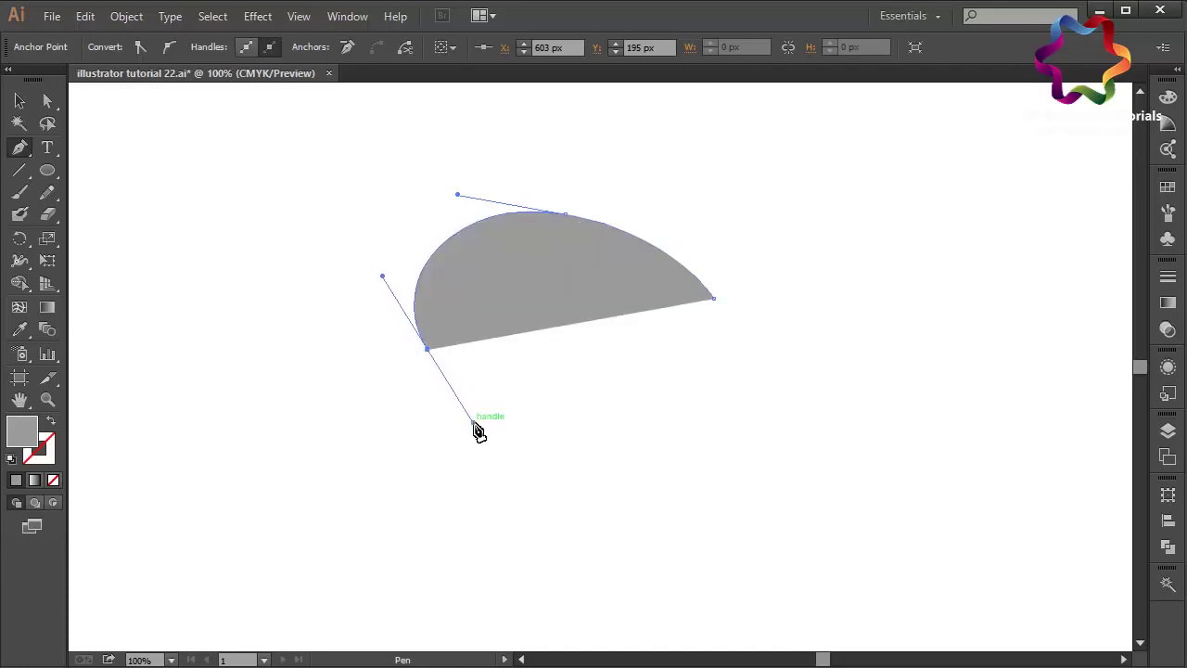
click(428, 349)
drag(509, 279, 597, 296)
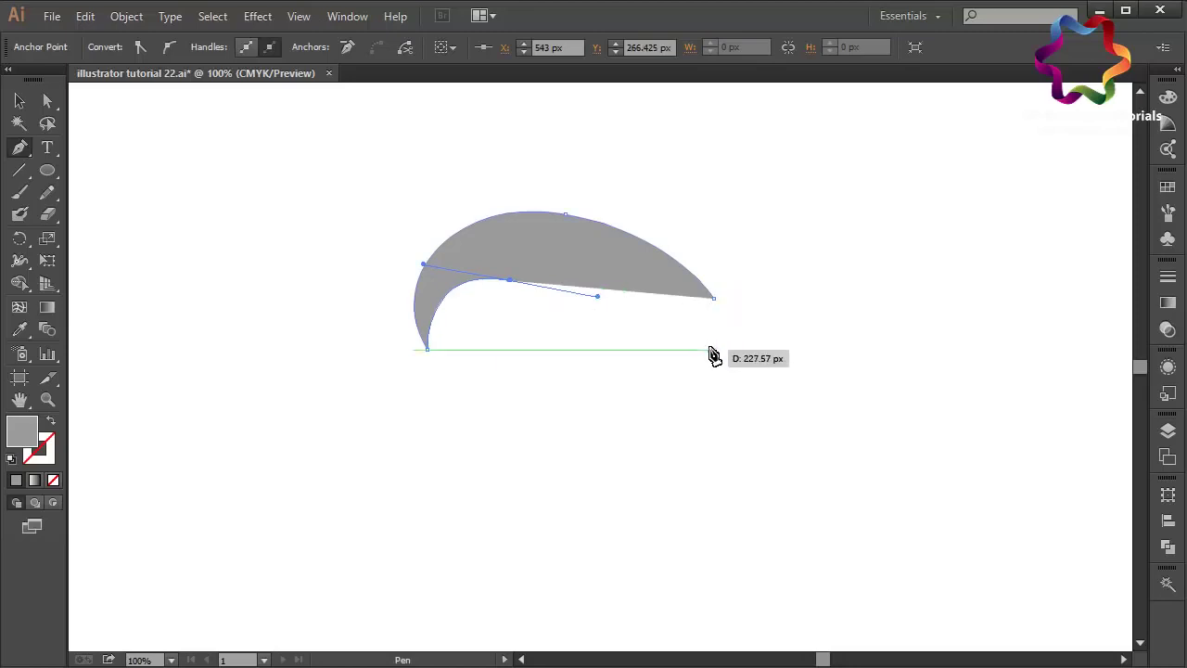
drag(685, 349, 761, 349)
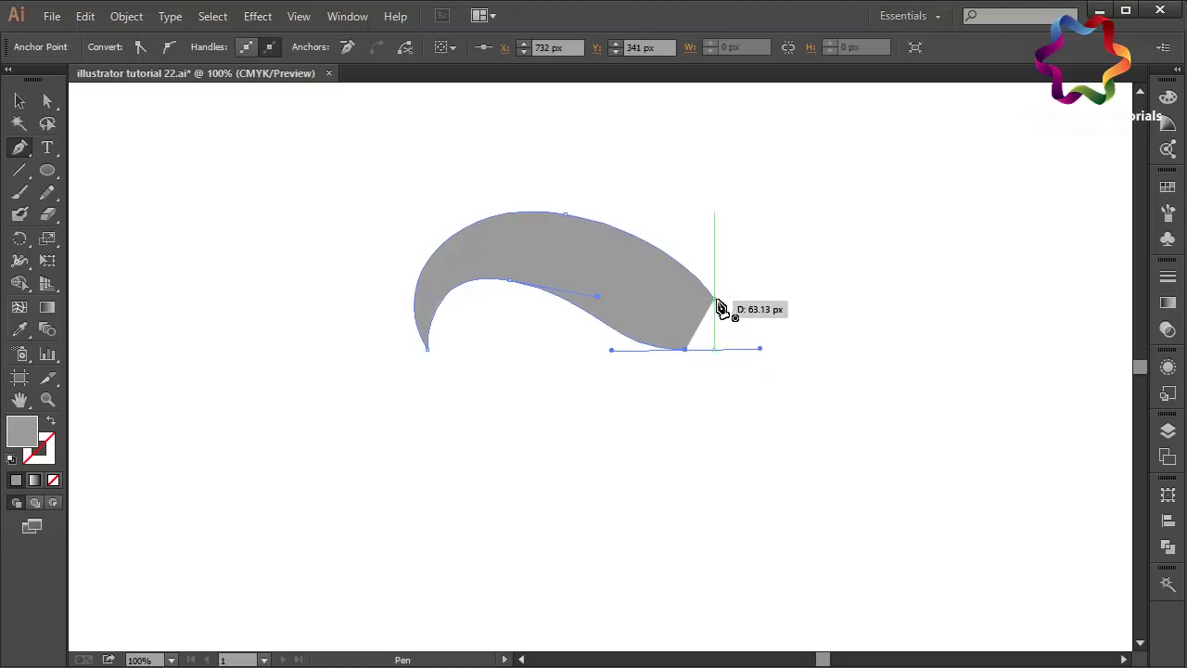
drag(721, 306, 708, 293)
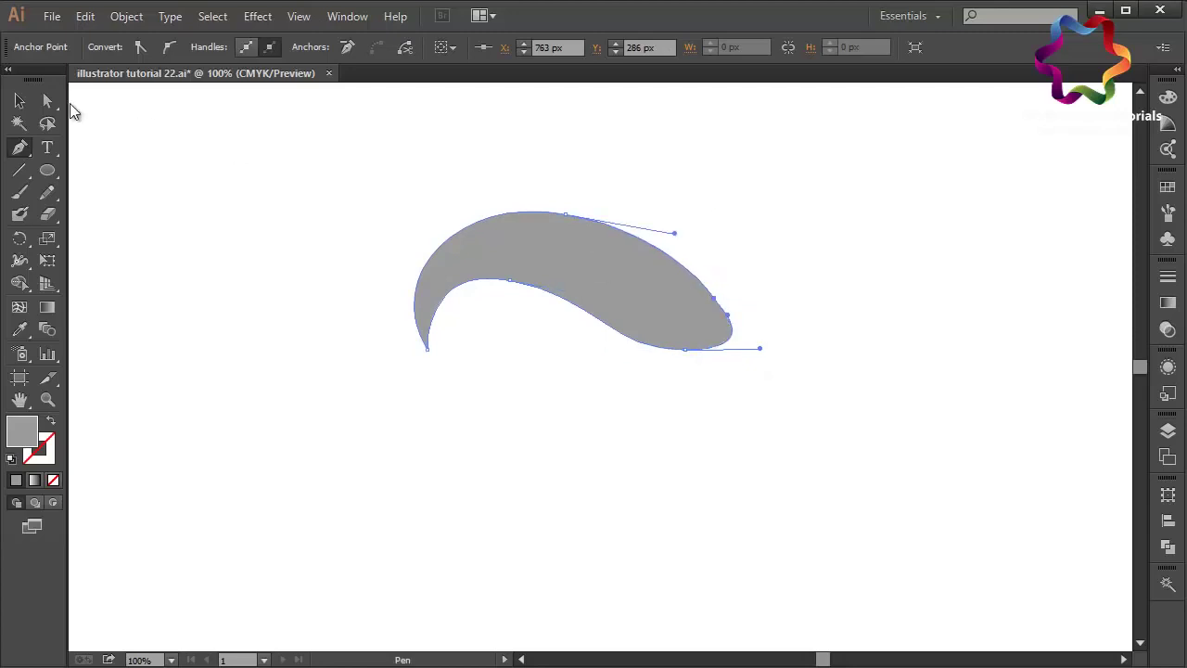
Reshape the swoosh's lower-right anchor with Direct Selection, shortening its handle and shifting the curve to round the thick end.
click(48, 101)
click(766, 351)
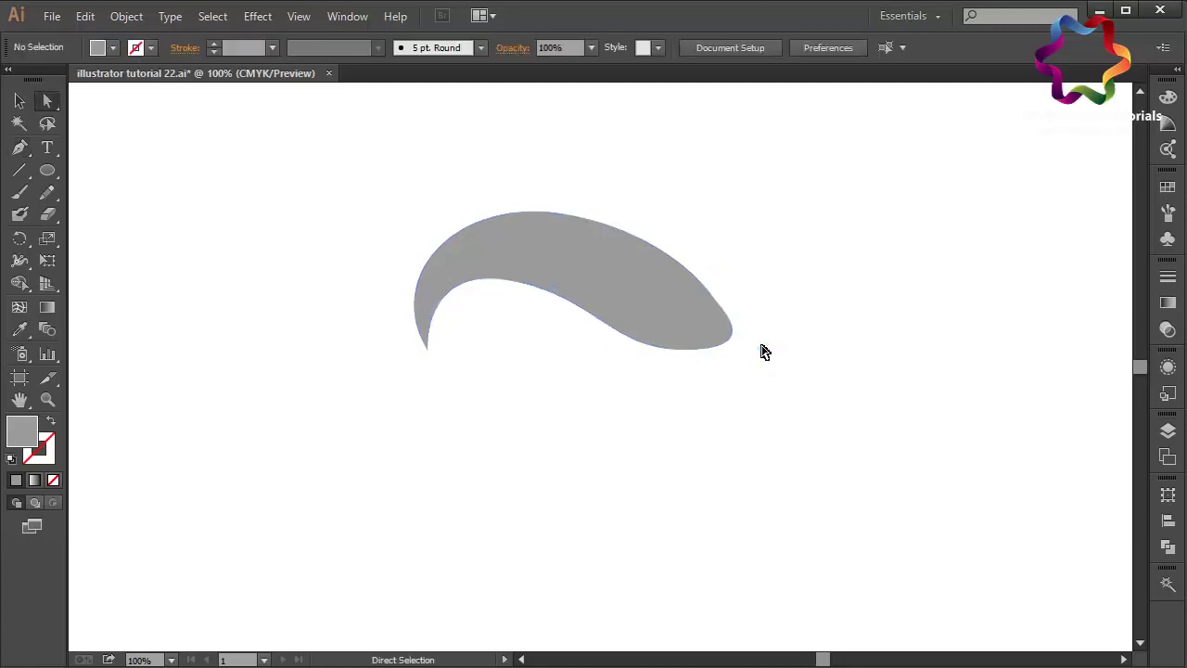
click(700, 351)
click(686, 351)
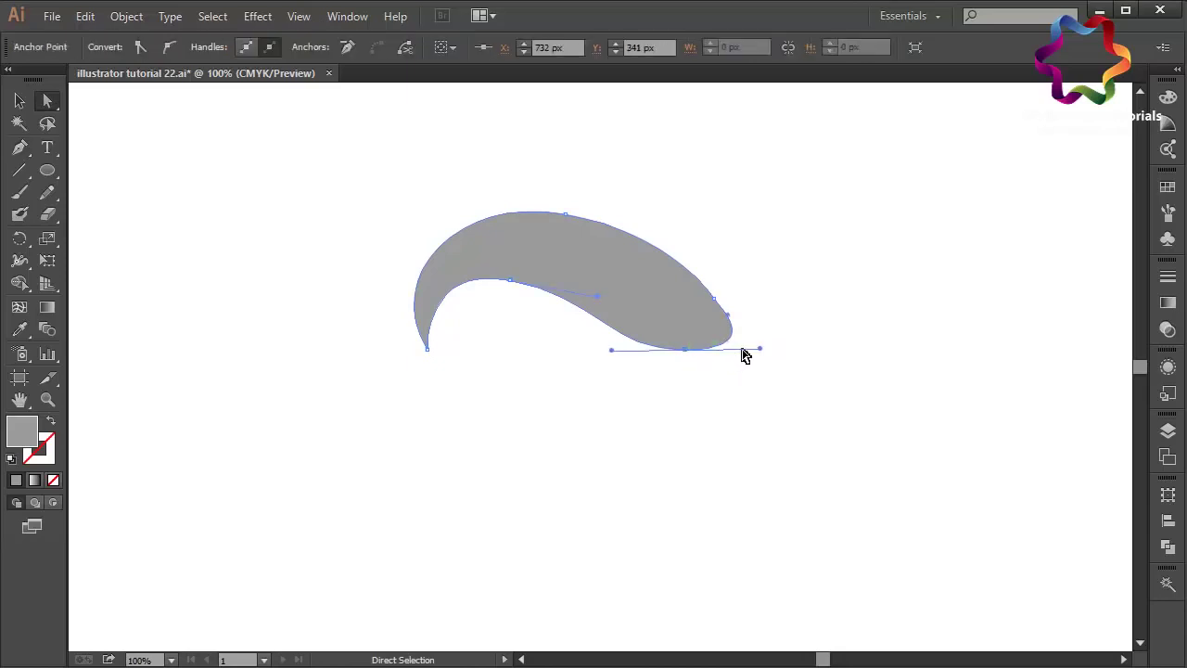
drag(760, 349, 680, 362)
click(763, 387)
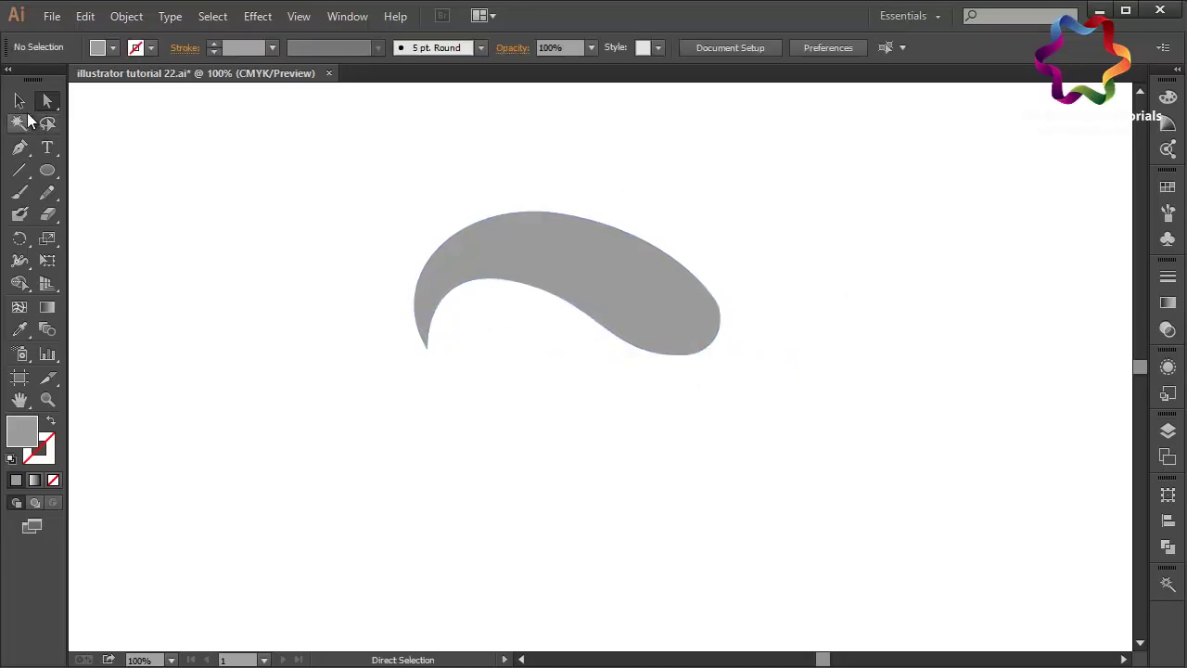
Fill the swoosh with the purple swatch (#652C90) and deselect it.
click(623, 253)
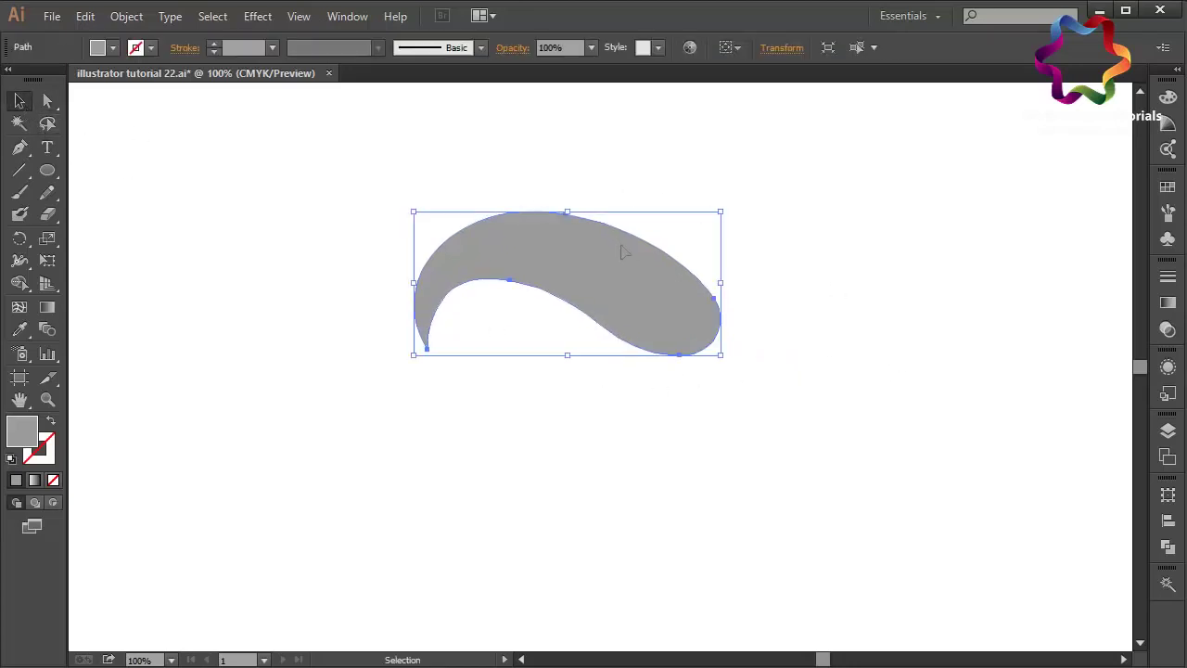
click(1168, 188)
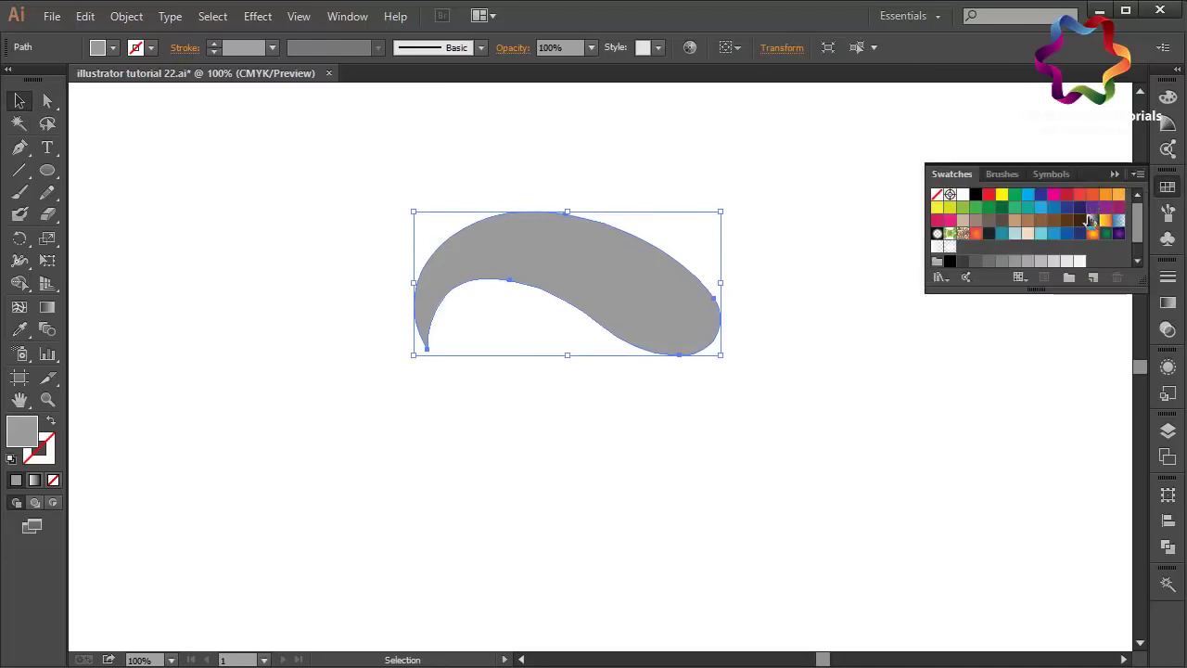
click(1093, 215)
click(896, 241)
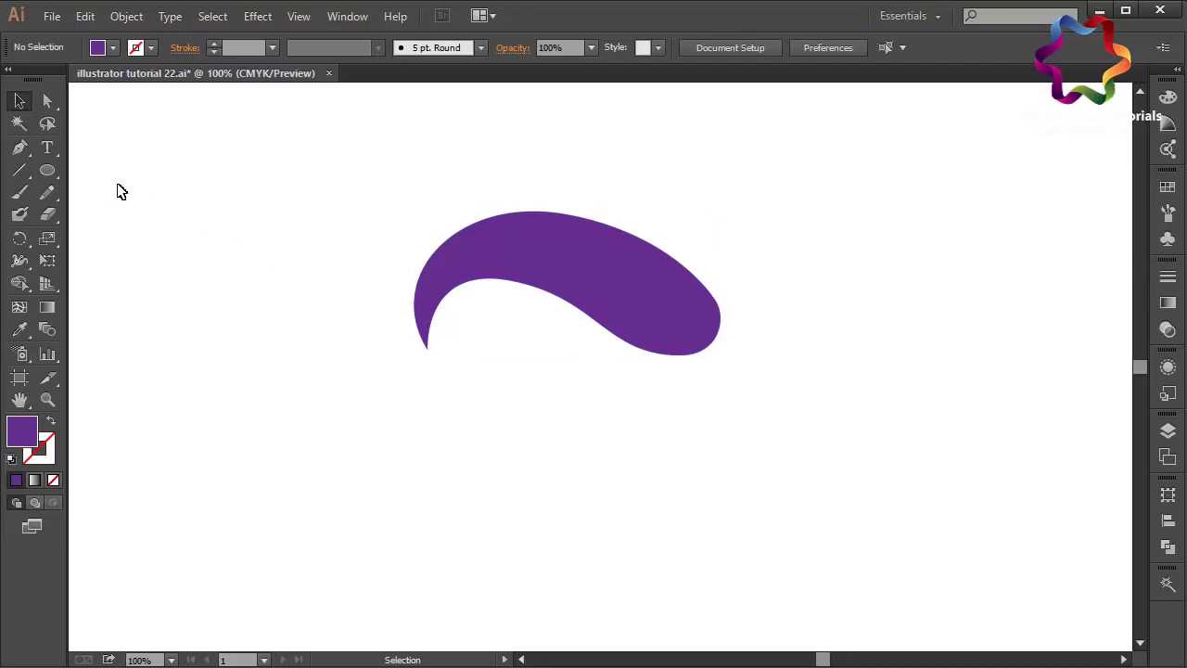
Set the fill color to white (#FFFFFF) for drawing with the Pen tool.
click(20, 147)
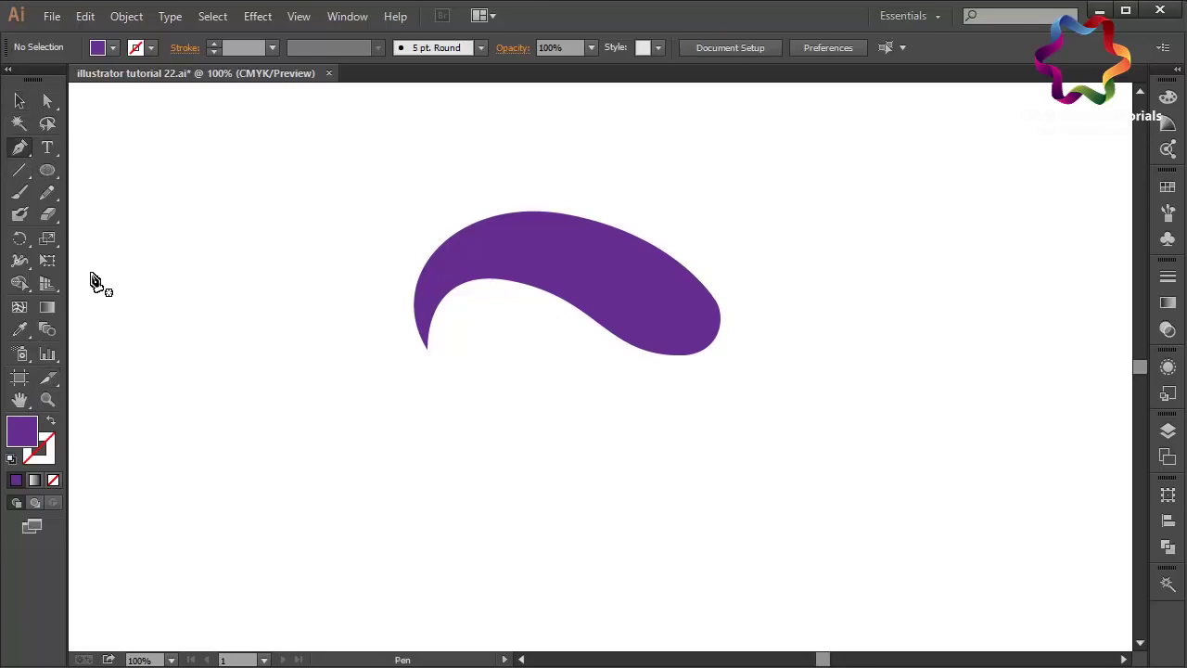
click(16, 107)
click(26, 155)
double_click(22, 432)
drag(321, 352, 211, 318)
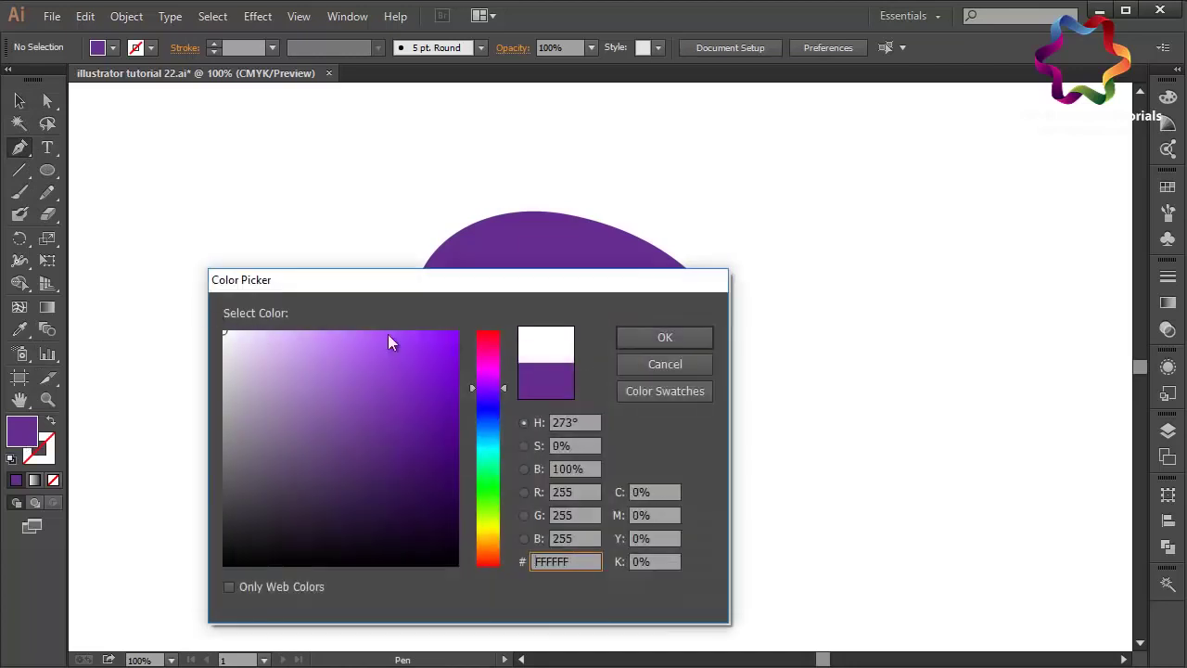
click(656, 340)
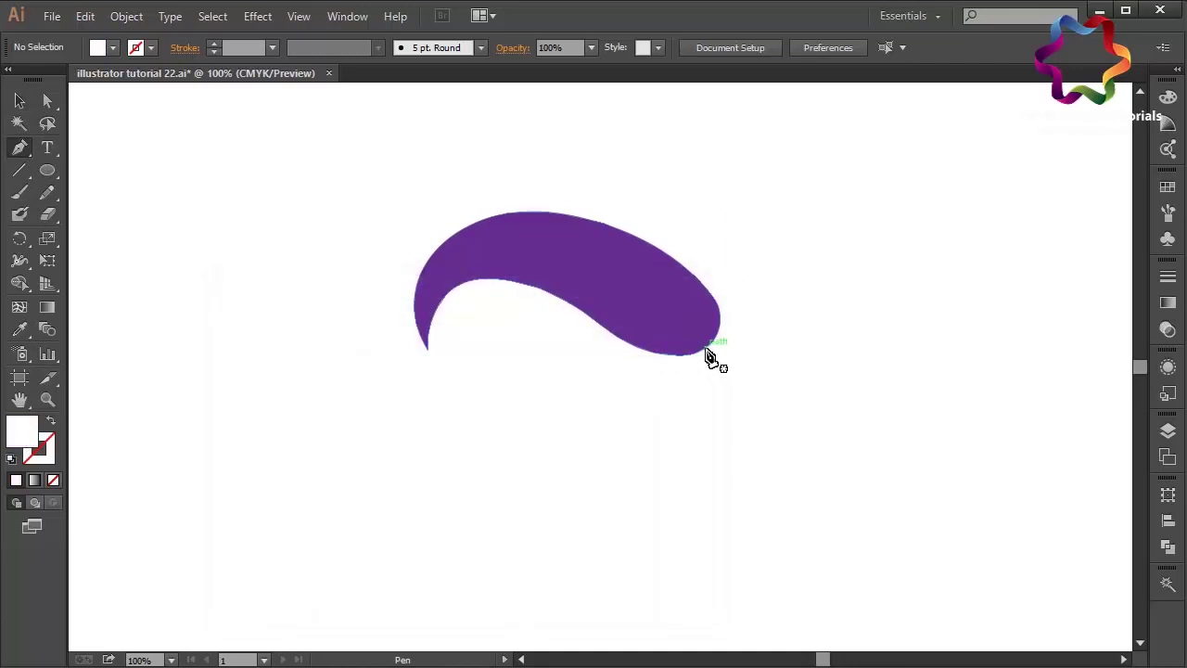
Draw a closed white shape with two pointed spikes cutting into the swoosh's lower-right edge.
drag(707, 352, 613, 294)
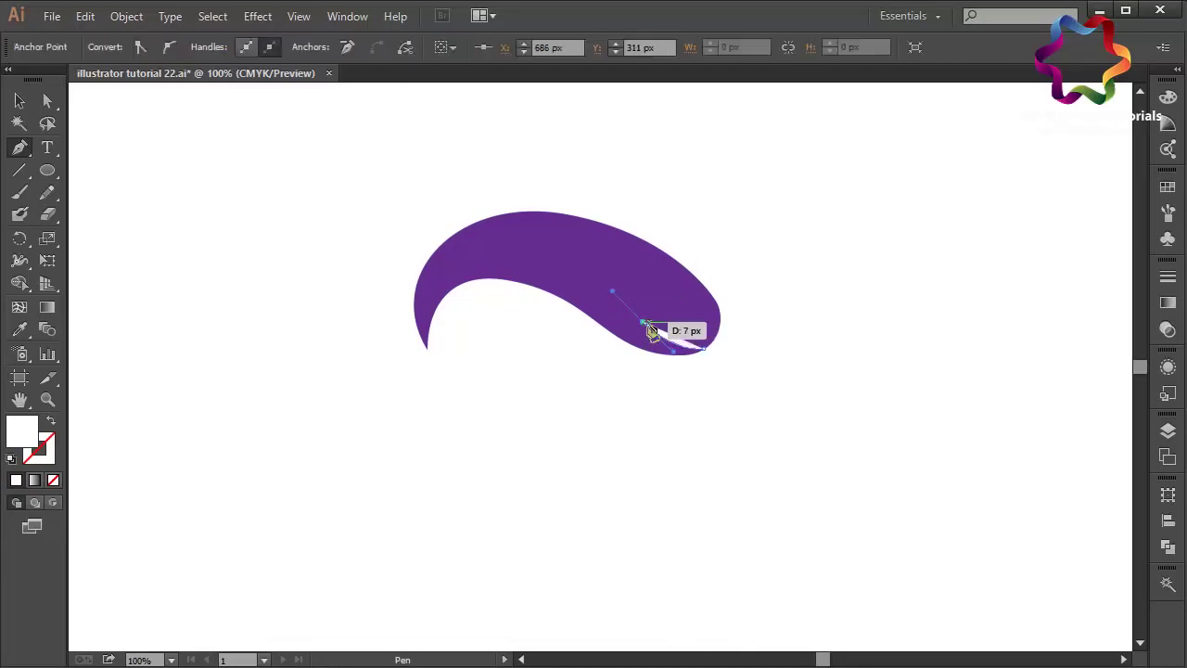
click(643, 323)
drag(661, 357, 755, 400)
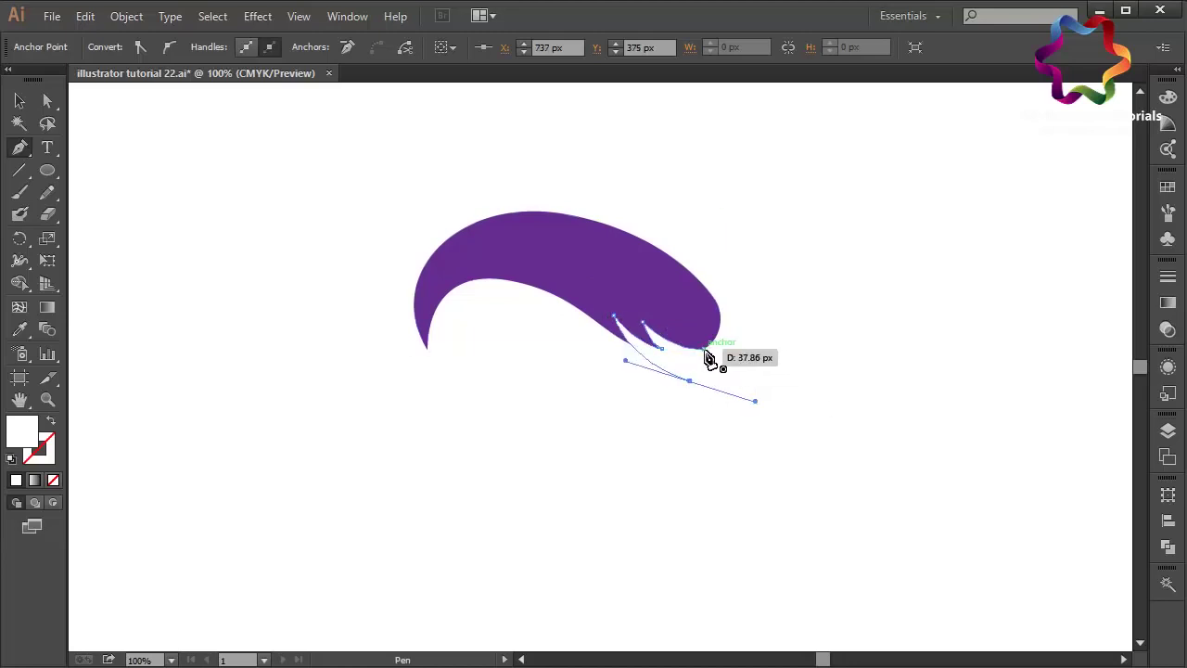
click(707, 352)
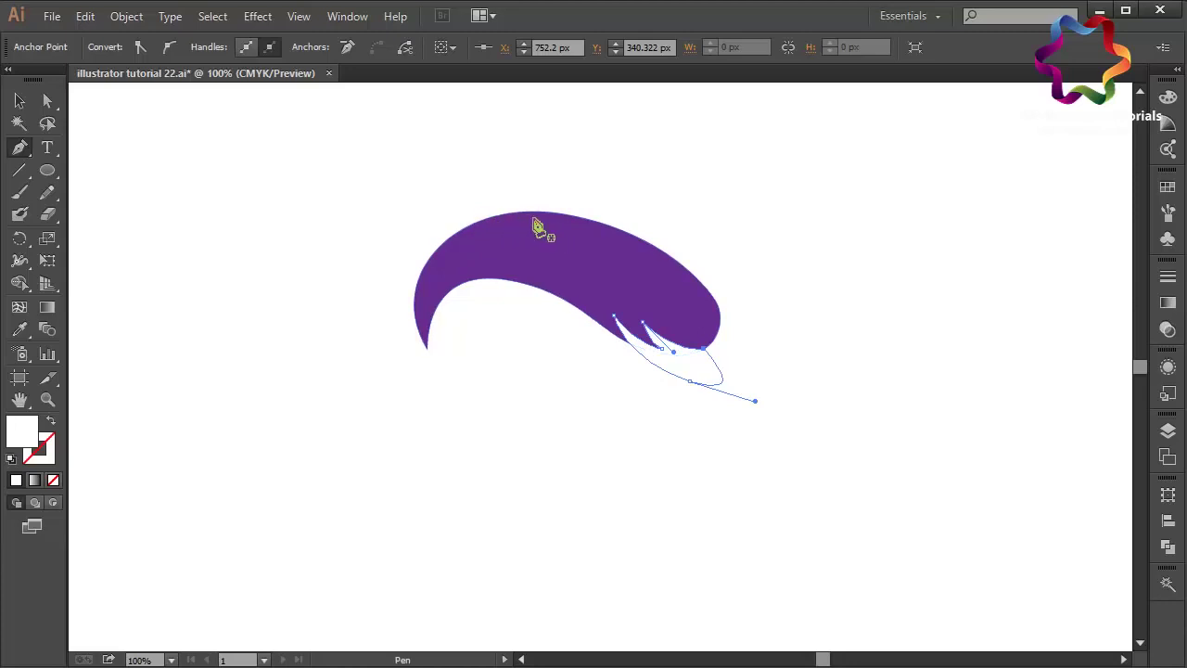
Draw a closed white shape with several sharp, feather-like spikes over the swoosh's upper-left edge and deselect it.
drag(550, 224, 419, 223)
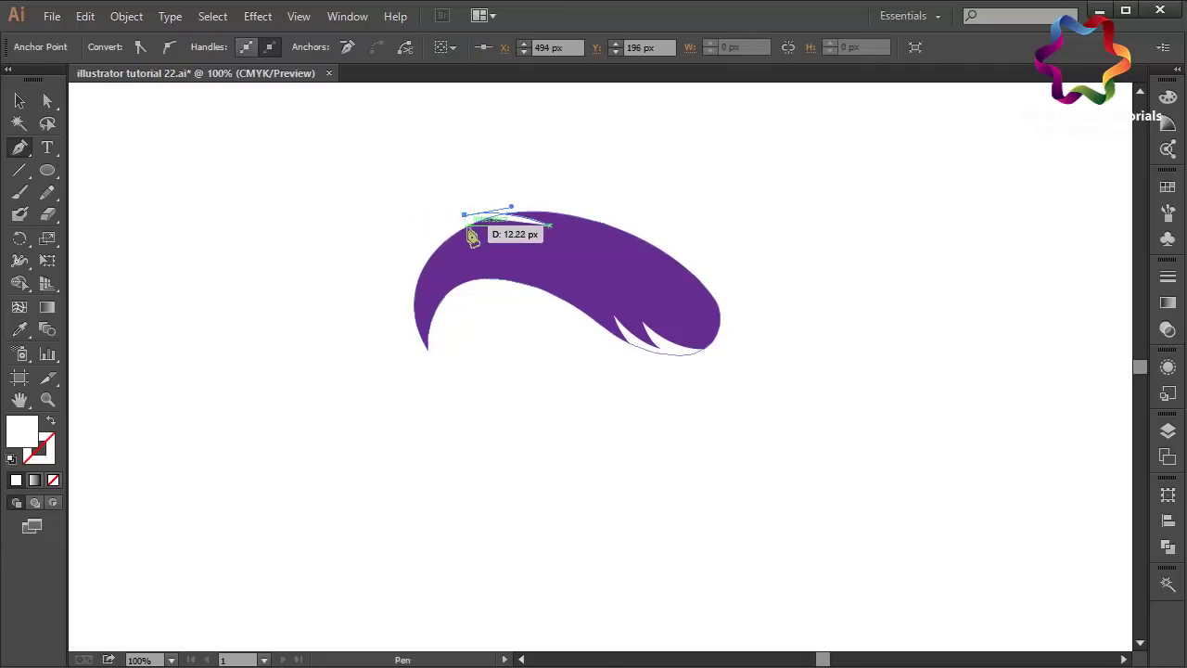
click(427, 256)
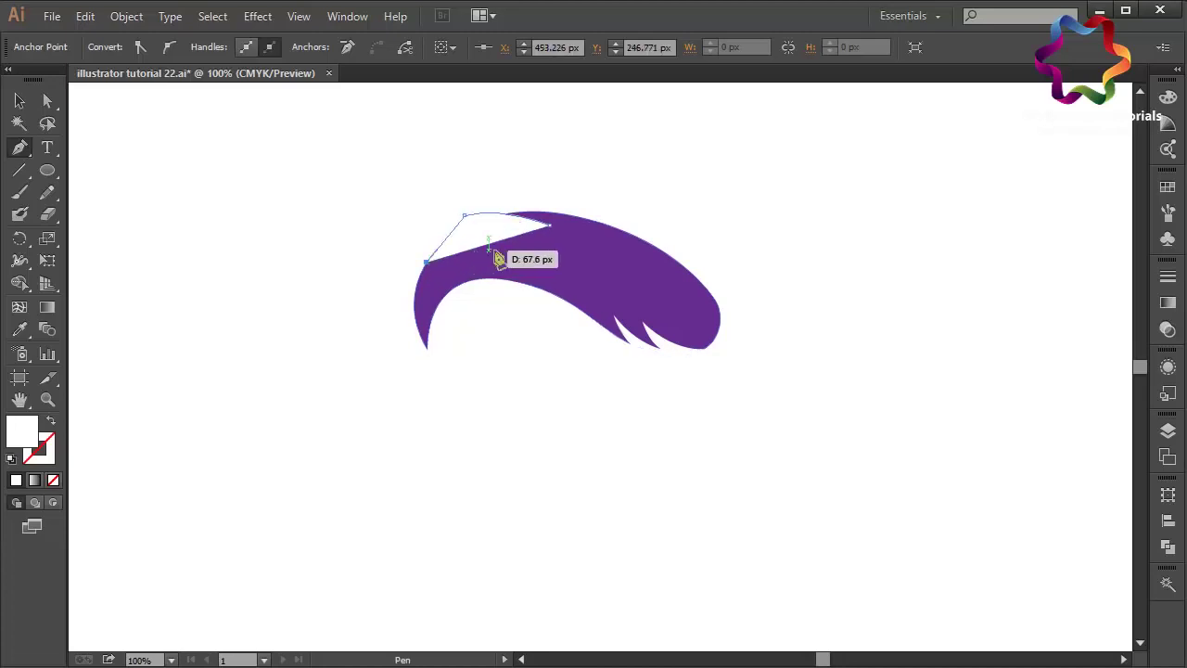
key(ctrl+z)
click(428, 259)
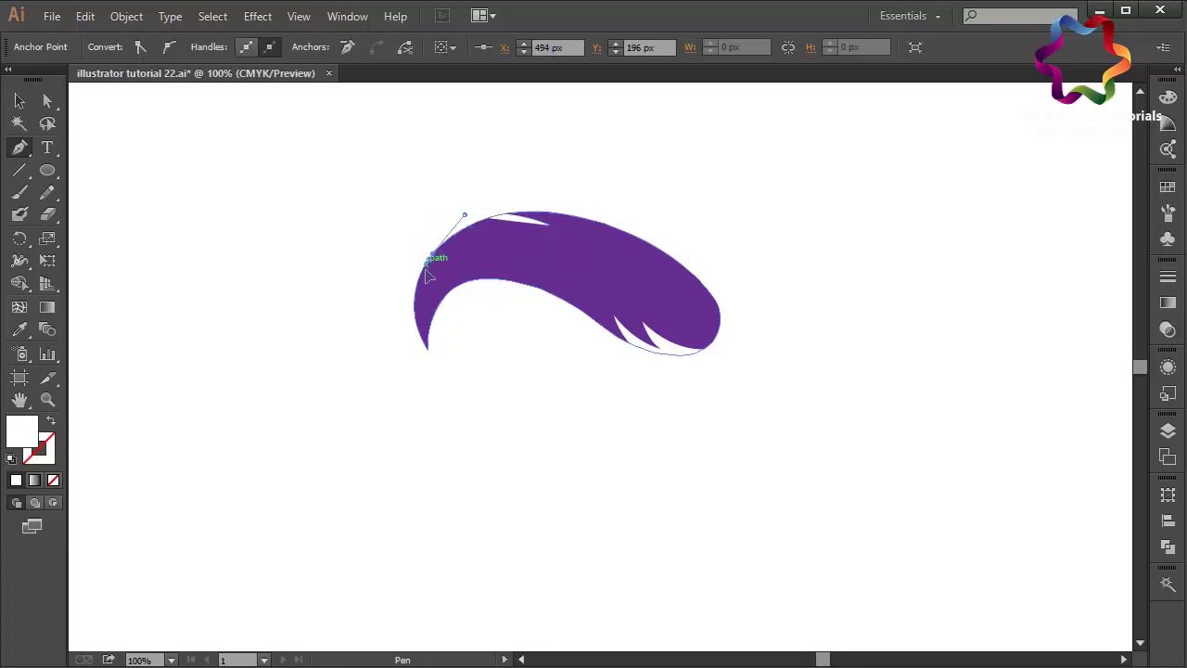
drag(427, 267, 424, 270)
click(427, 259)
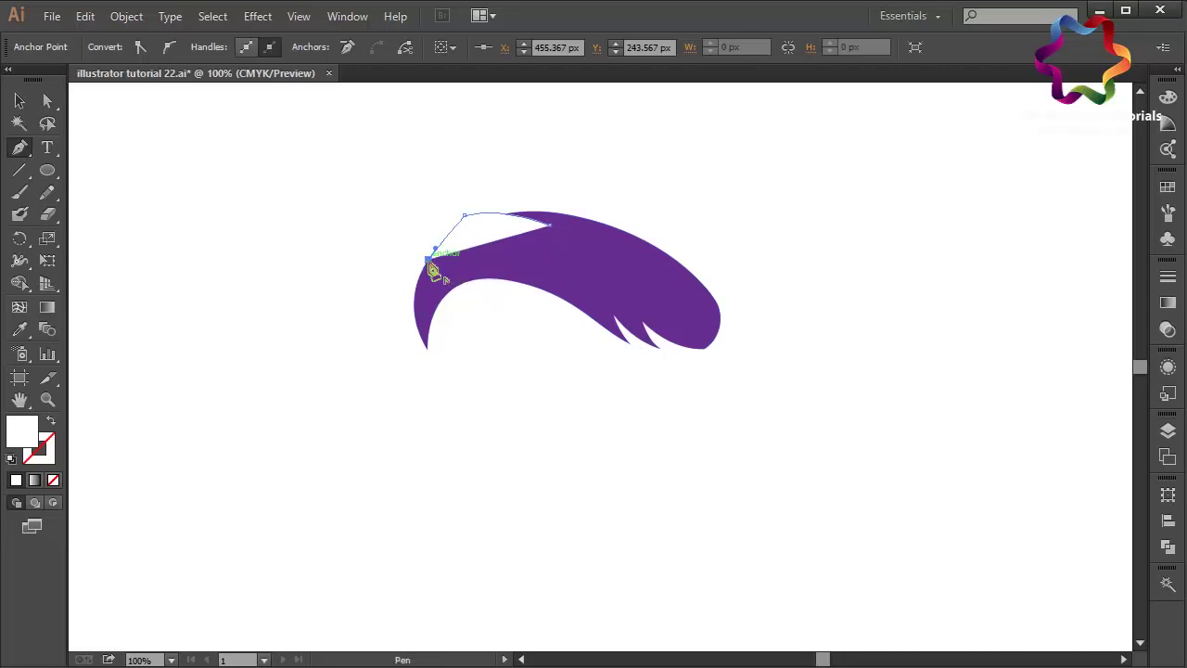
drag(528, 250, 598, 278)
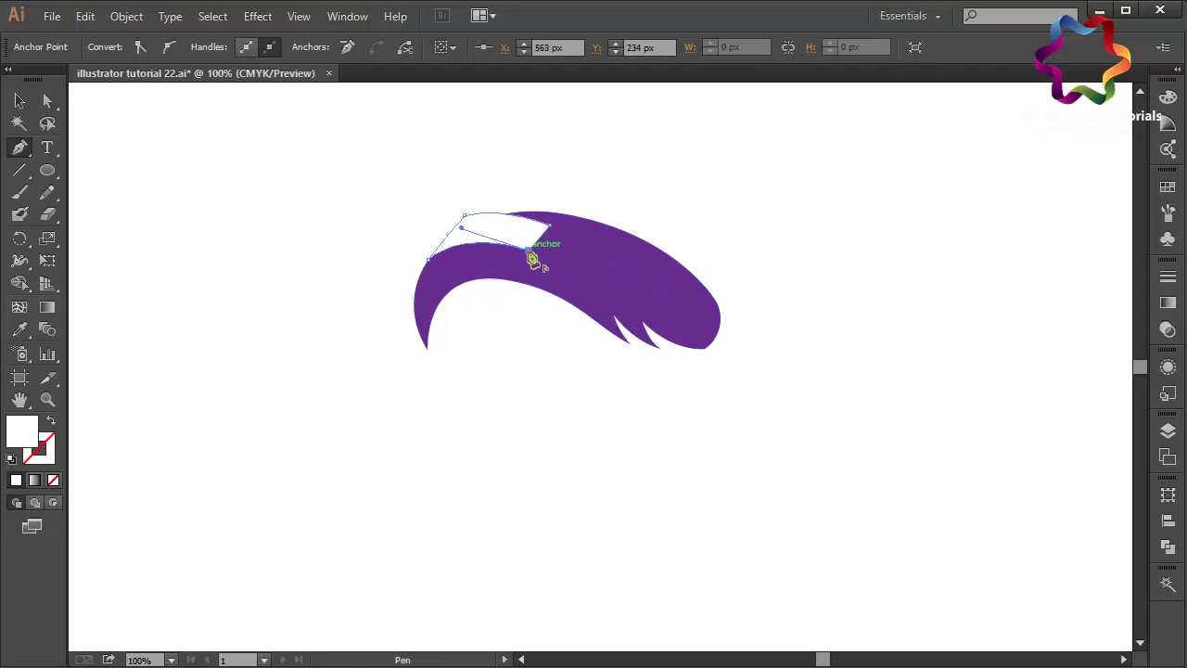
click(530, 251)
drag(465, 235, 465, 234)
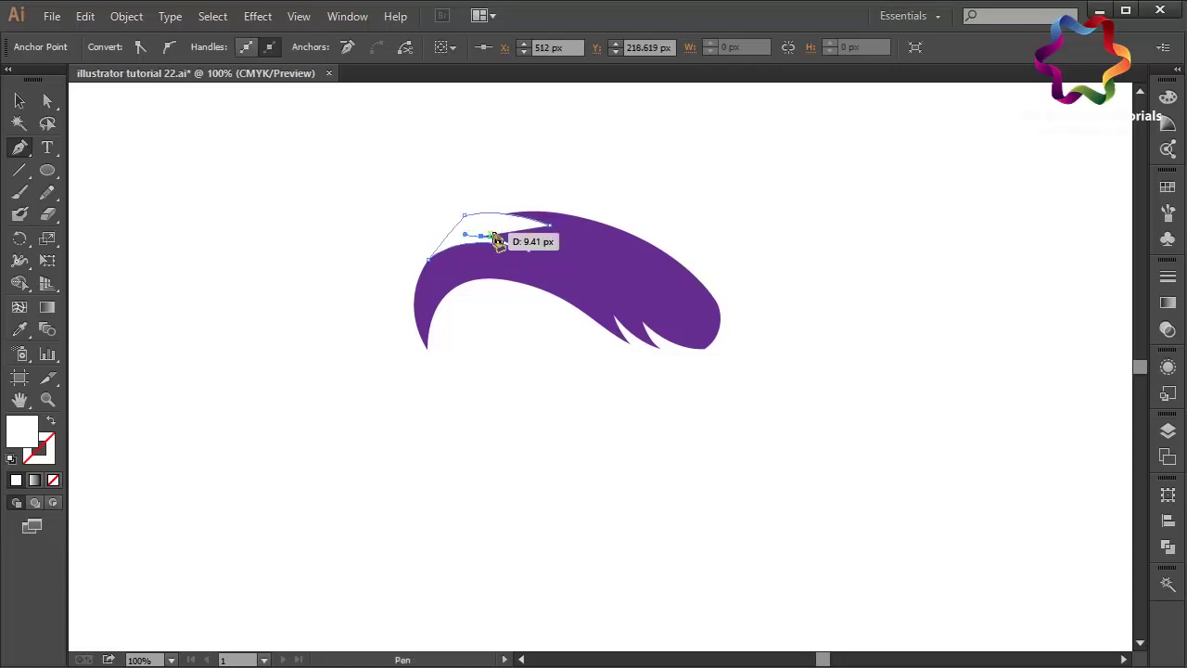
click(482, 236)
mouse_move(575, 250)
mouse_down()
mouse_move(641, 271)
mouse_move(501, 226)
mouse_move(577, 230)
mouse_up()
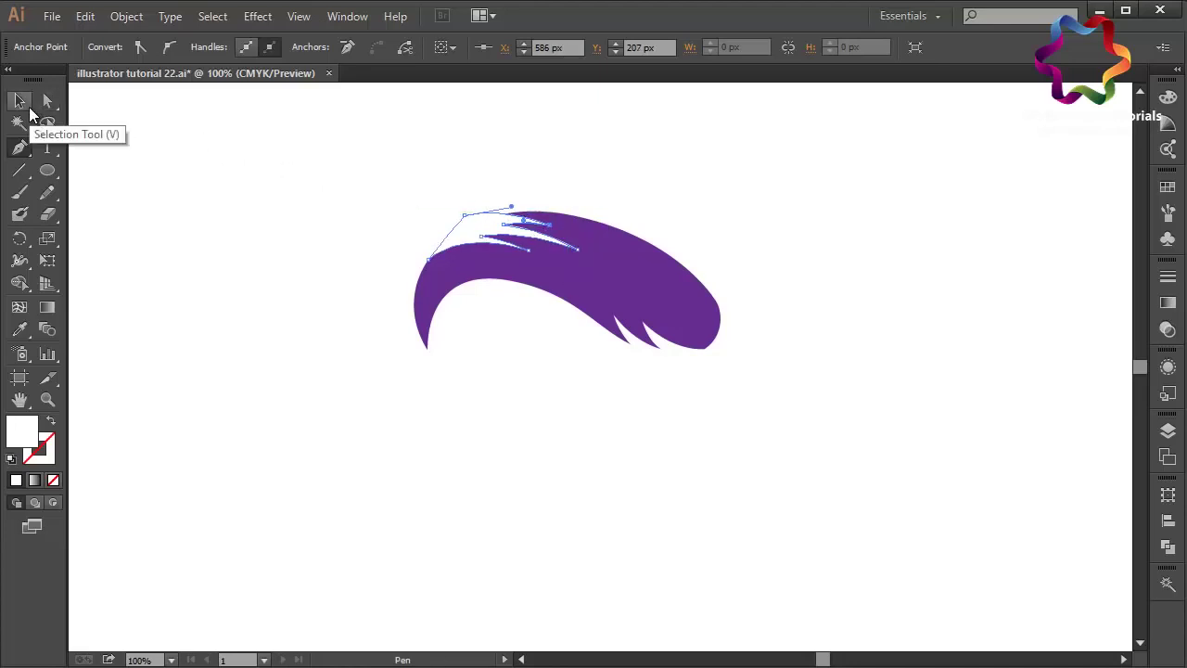
click(23, 102)
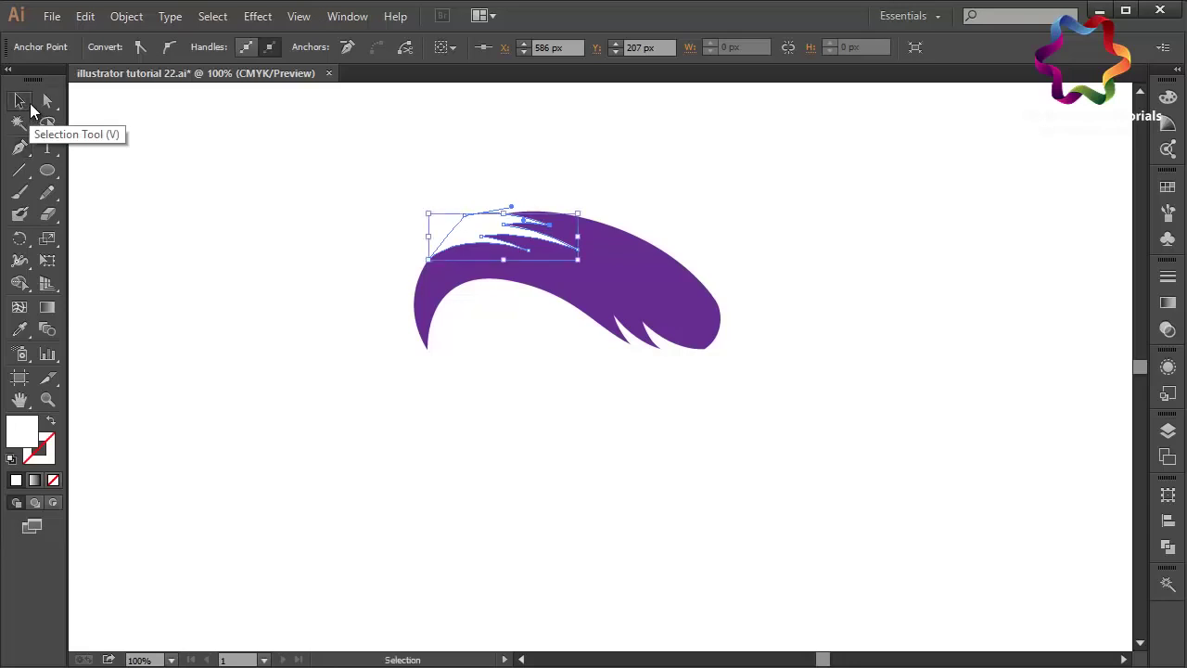
click(442, 178)
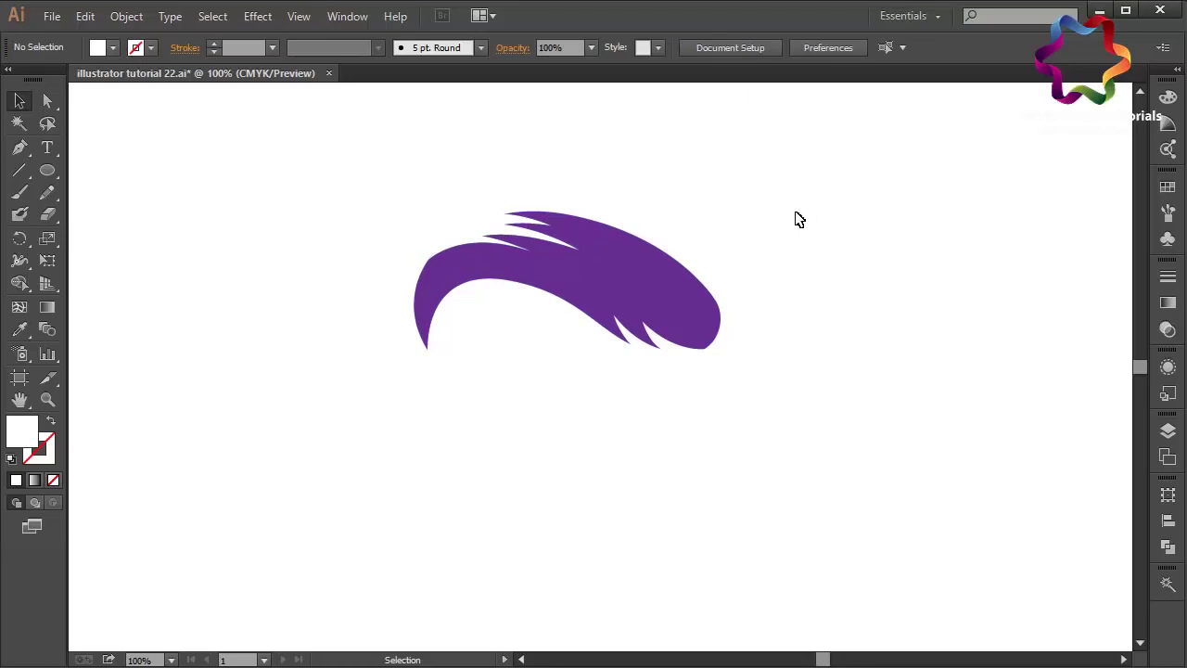
Select the swoosh and both white shapes and subtract the white ones with Pathfinder's Minus Front.
drag(794, 219, 348, 505)
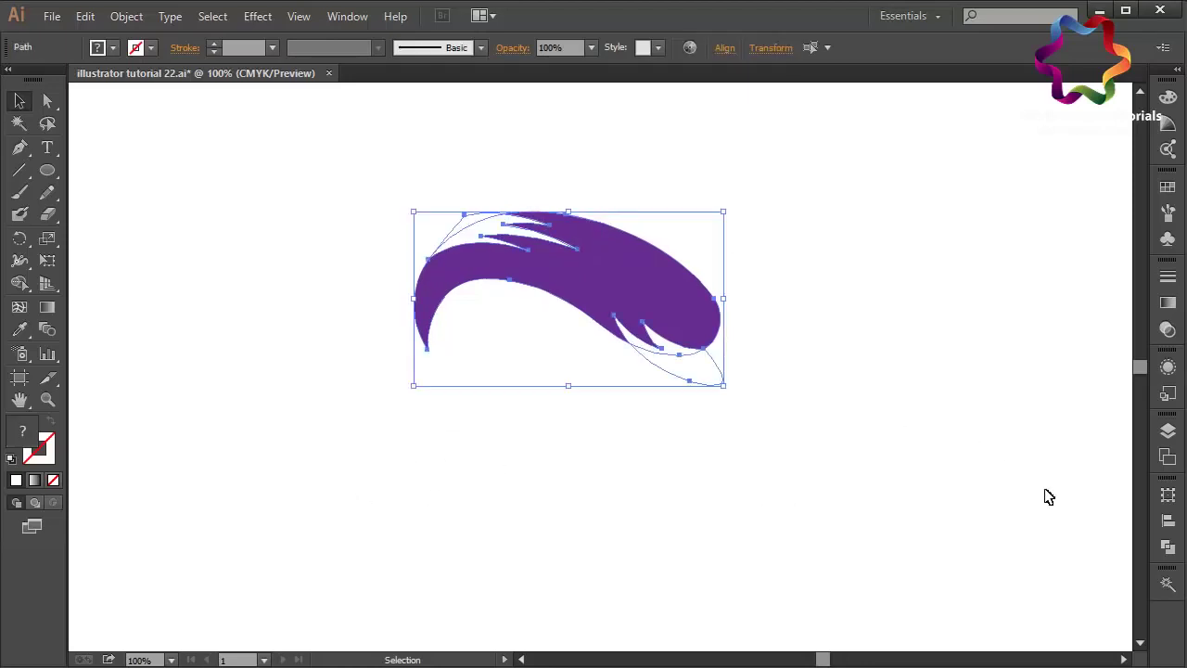
click(1168, 547)
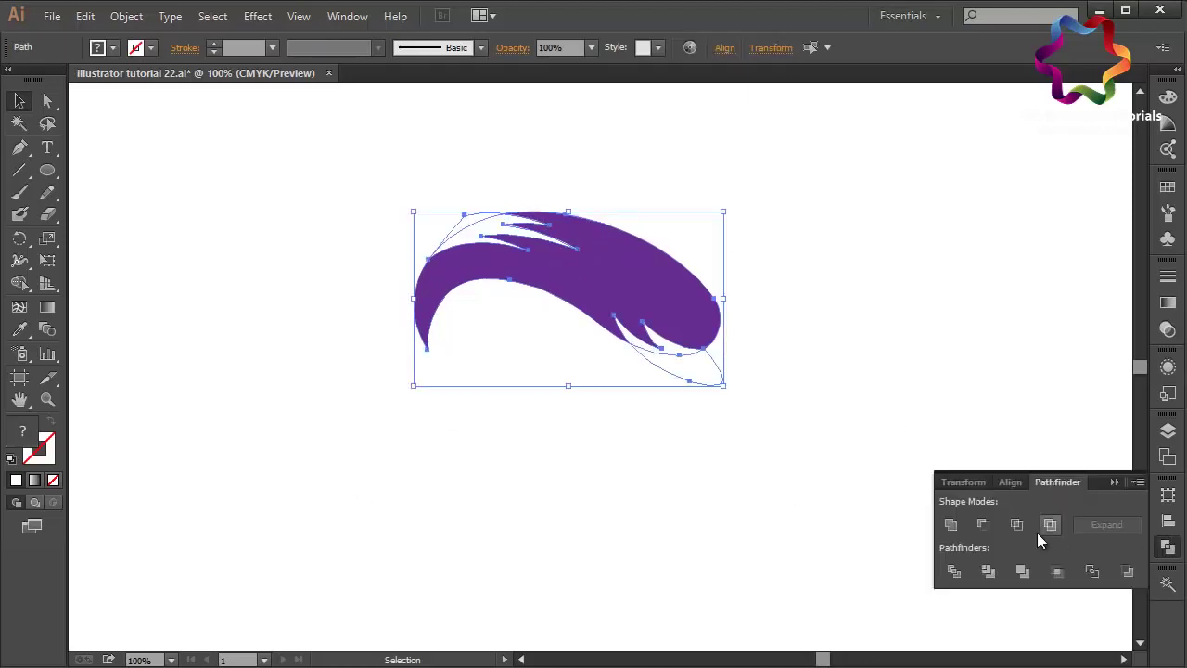
click(982, 525)
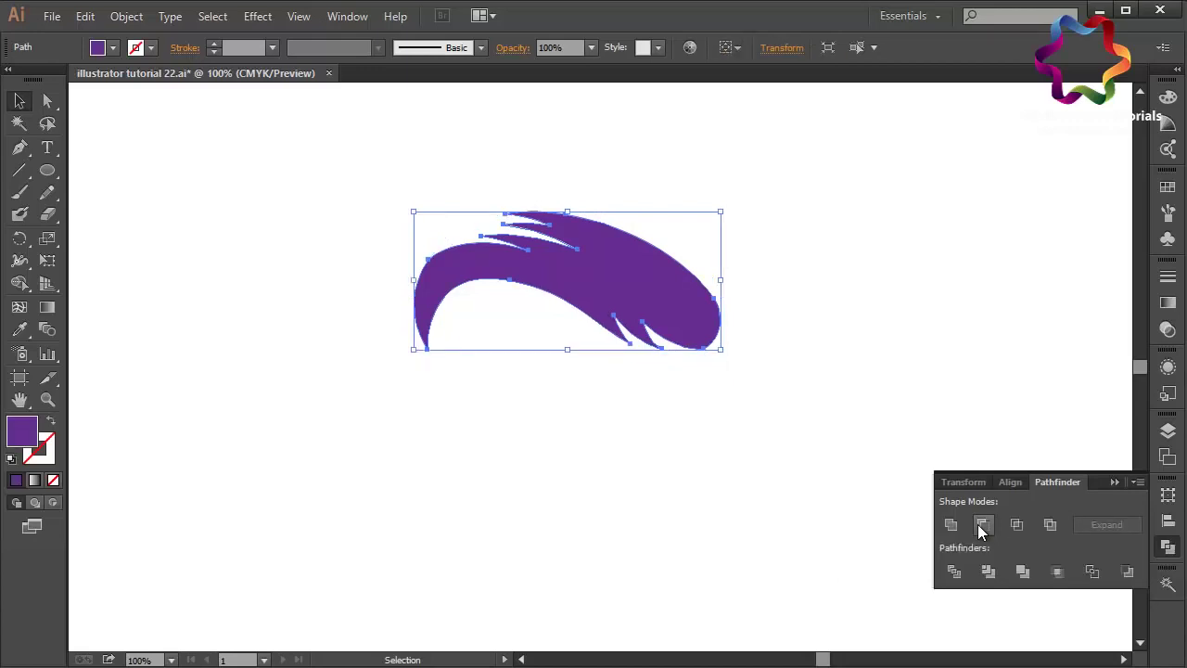
click(1117, 483)
click(929, 454)
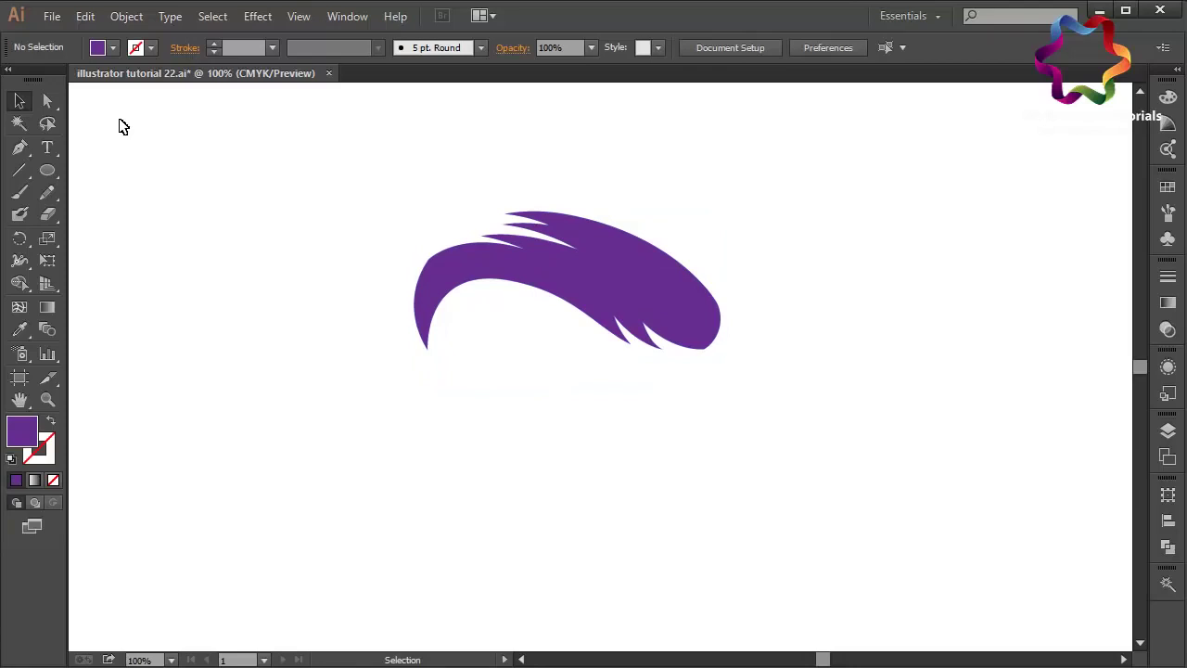
Set the fill color to orange (#EFA500) for drawing with the Pen tool.
click(21, 148)
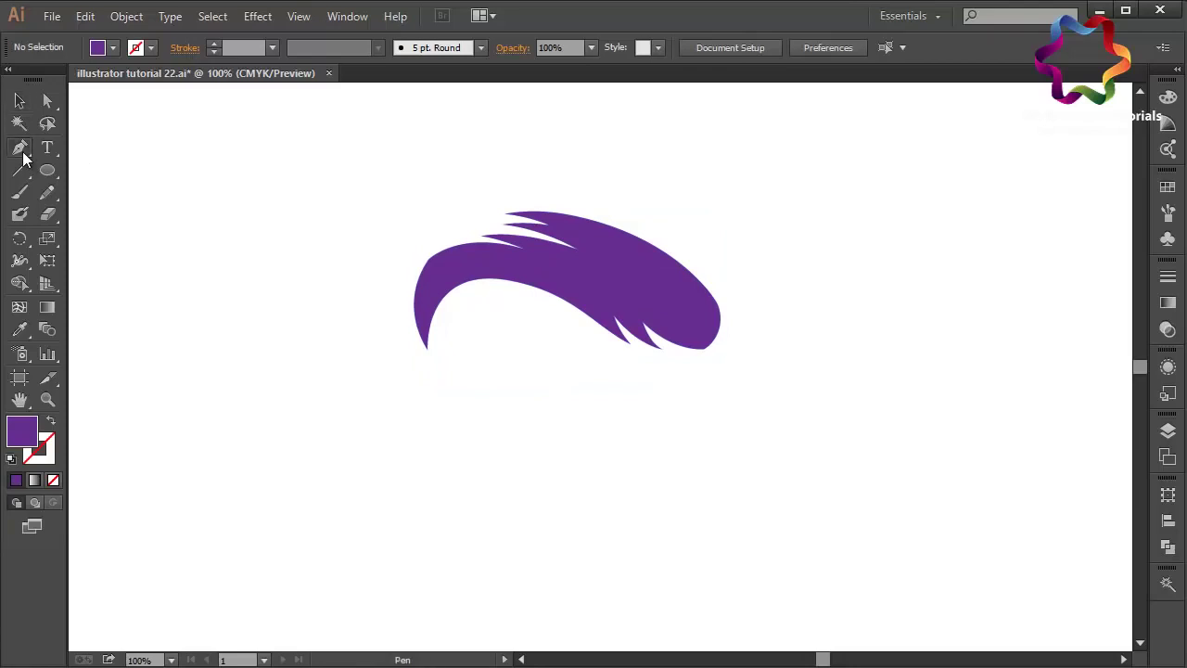
double_click(31, 433)
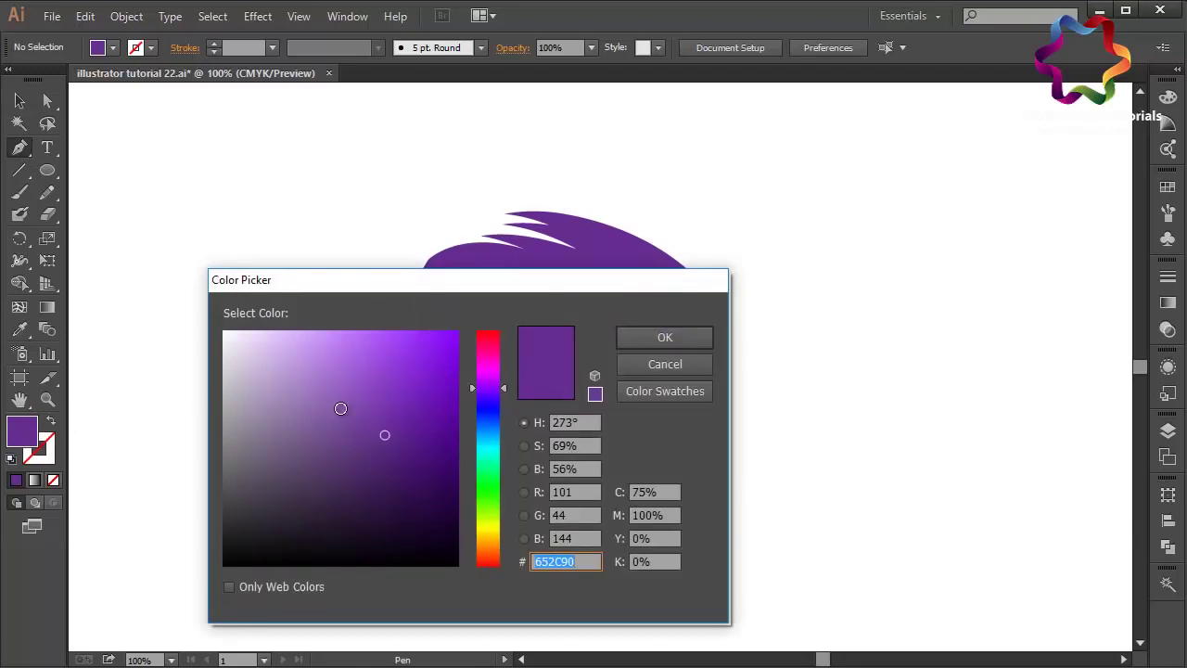
drag(433, 417, 472, 420)
drag(490, 537, 492, 540)
drag(442, 384, 476, 343)
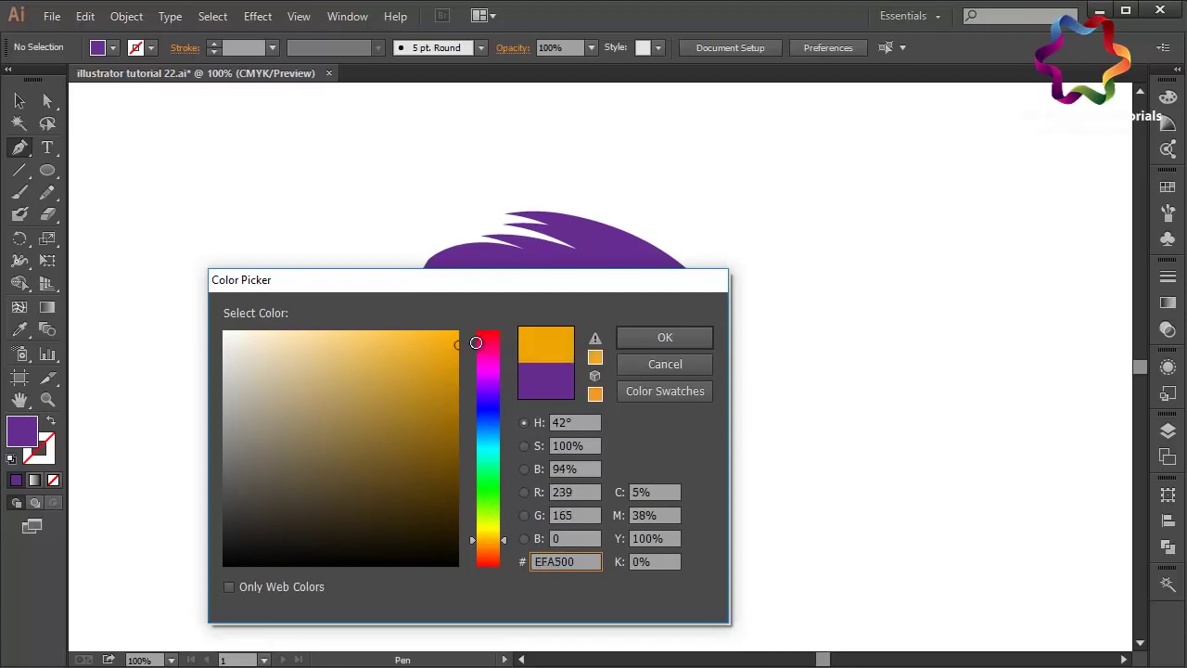
click(632, 339)
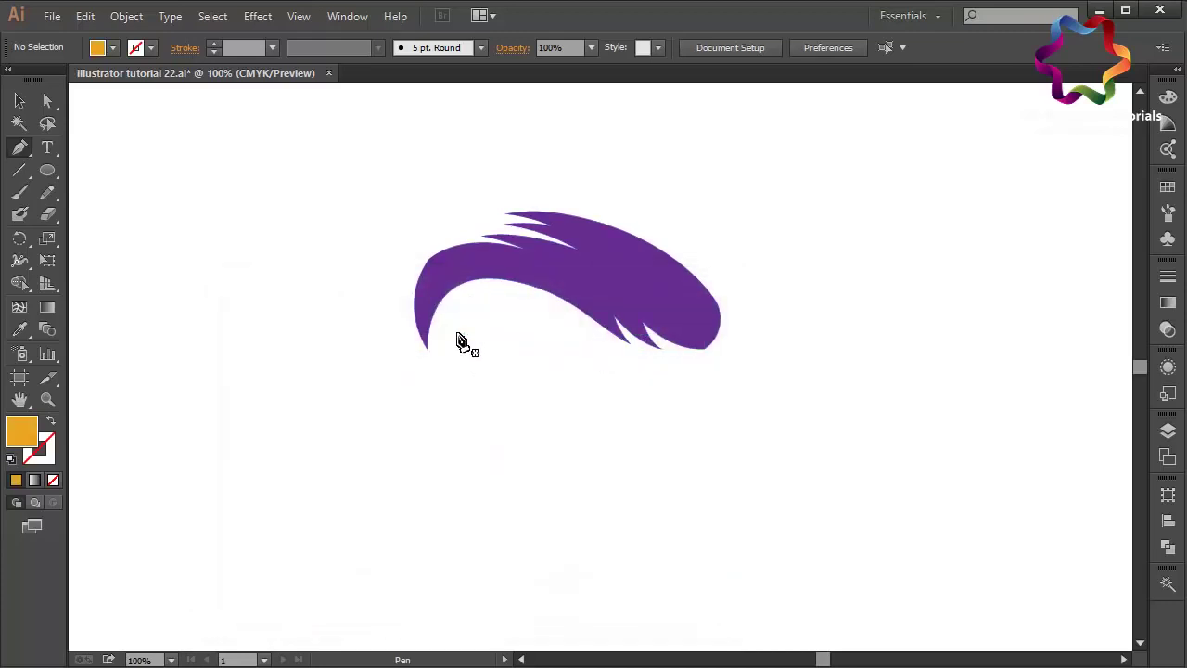
Draw a closed orange shape curving down from the swoosh's lower-left inner edge, with feather-like spikes on its right side, and deselect it.
click(464, 283)
drag(427, 350, 435, 405)
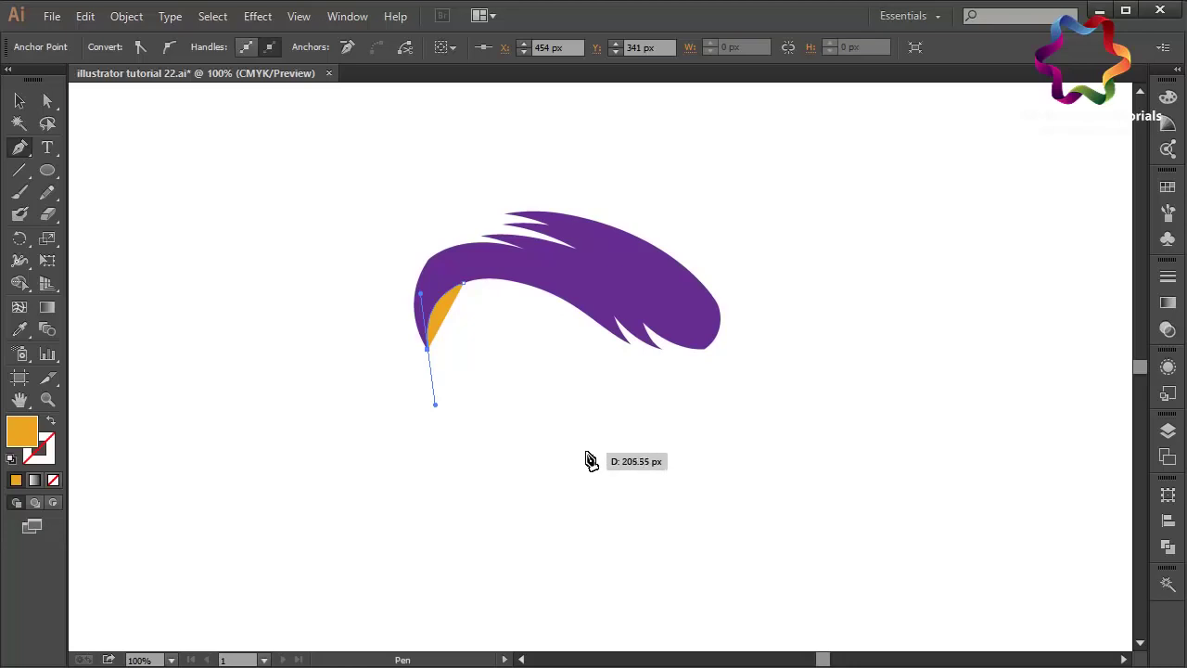
click(547, 438)
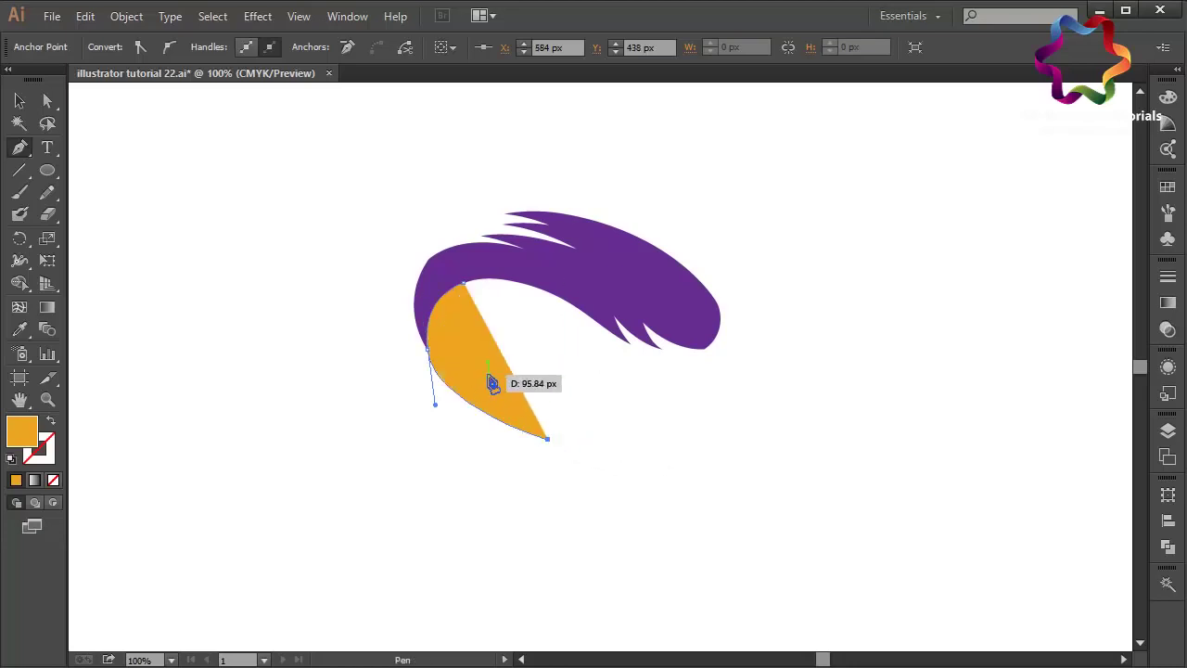
drag(488, 375, 464, 332)
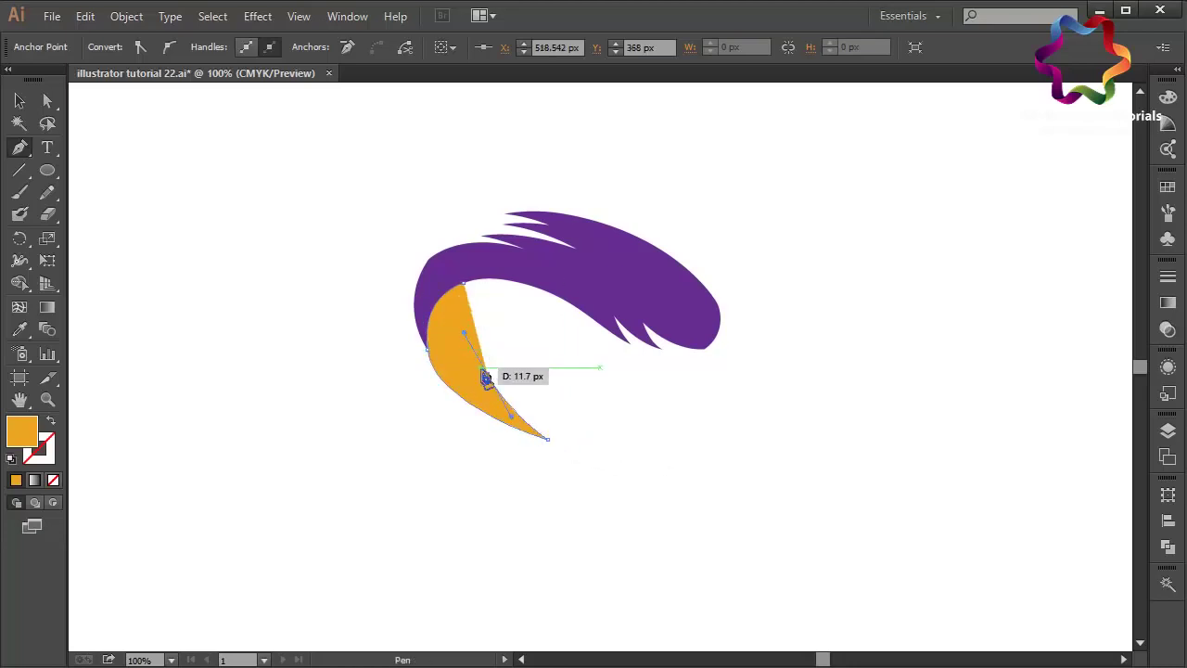
click(488, 374)
drag(520, 398, 526, 359)
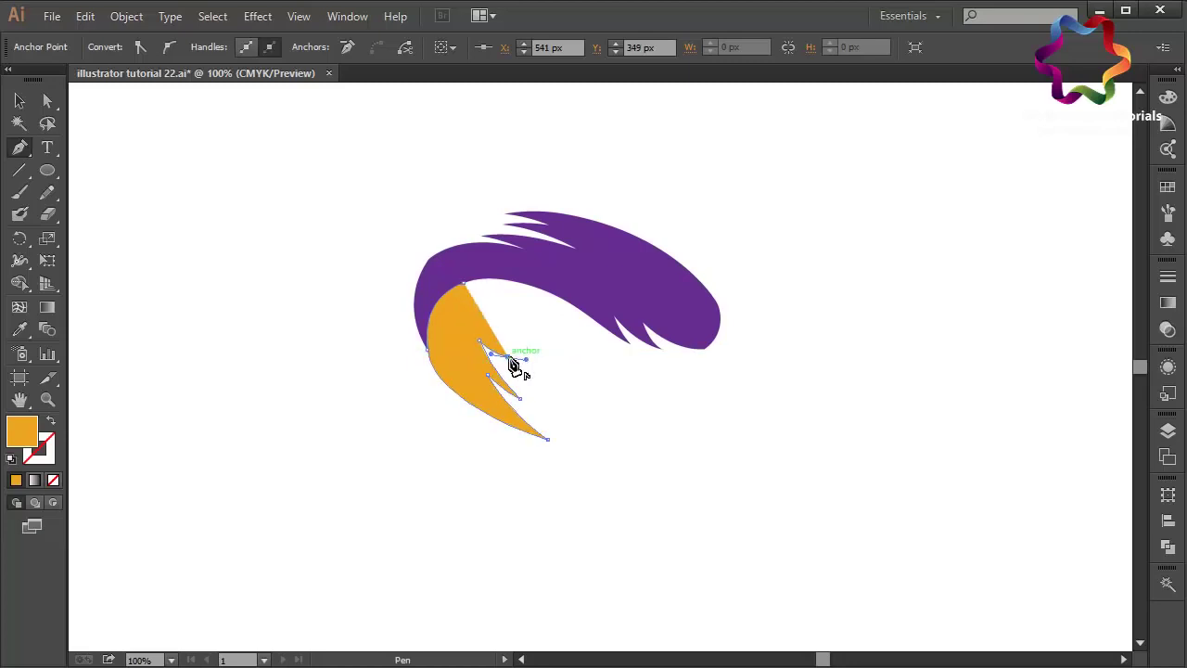
click(509, 357)
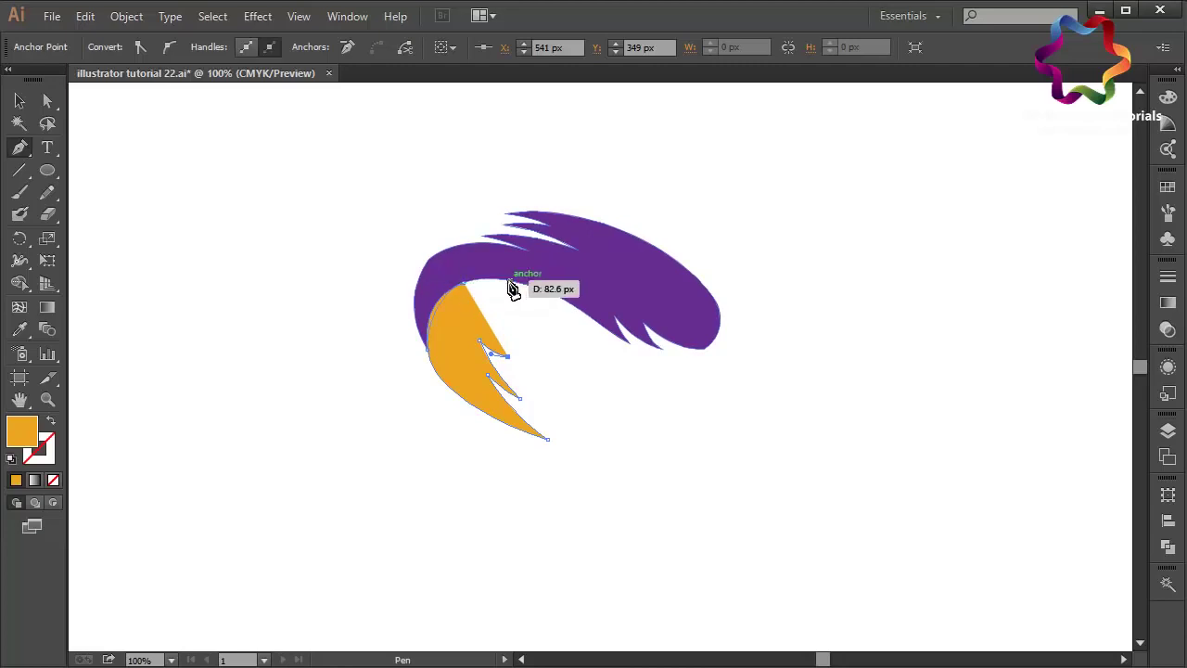
drag(512, 288, 571, 269)
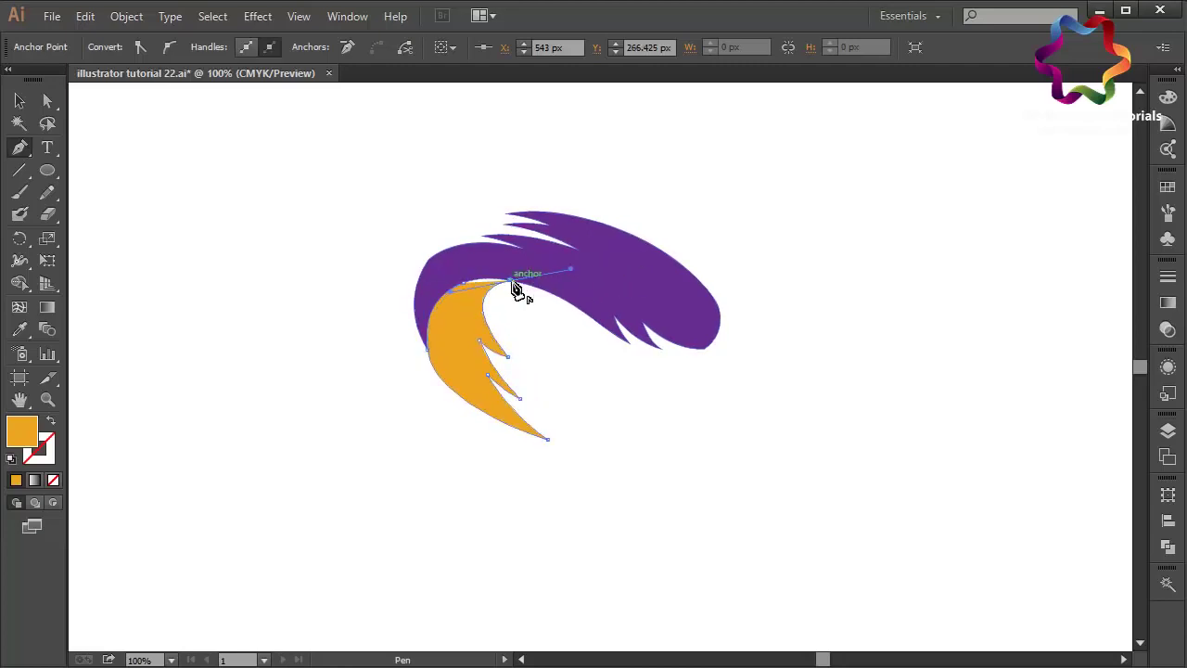
drag(464, 283, 474, 277)
ctrl+click(450, 288)
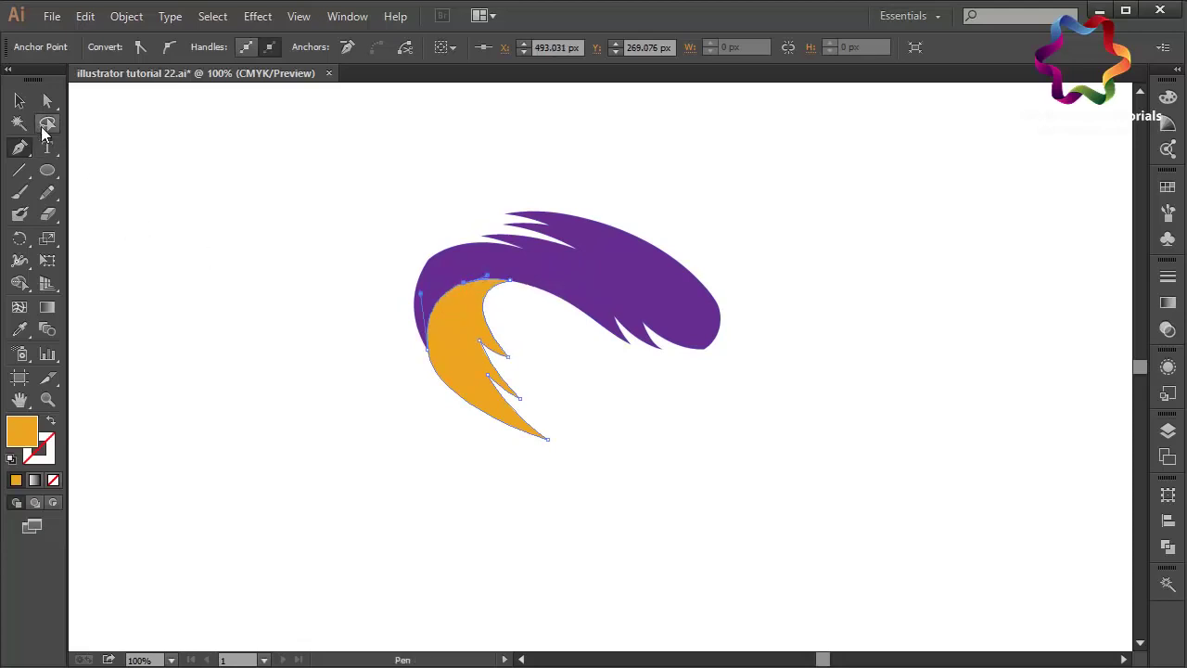
click(19, 102)
click(177, 163)
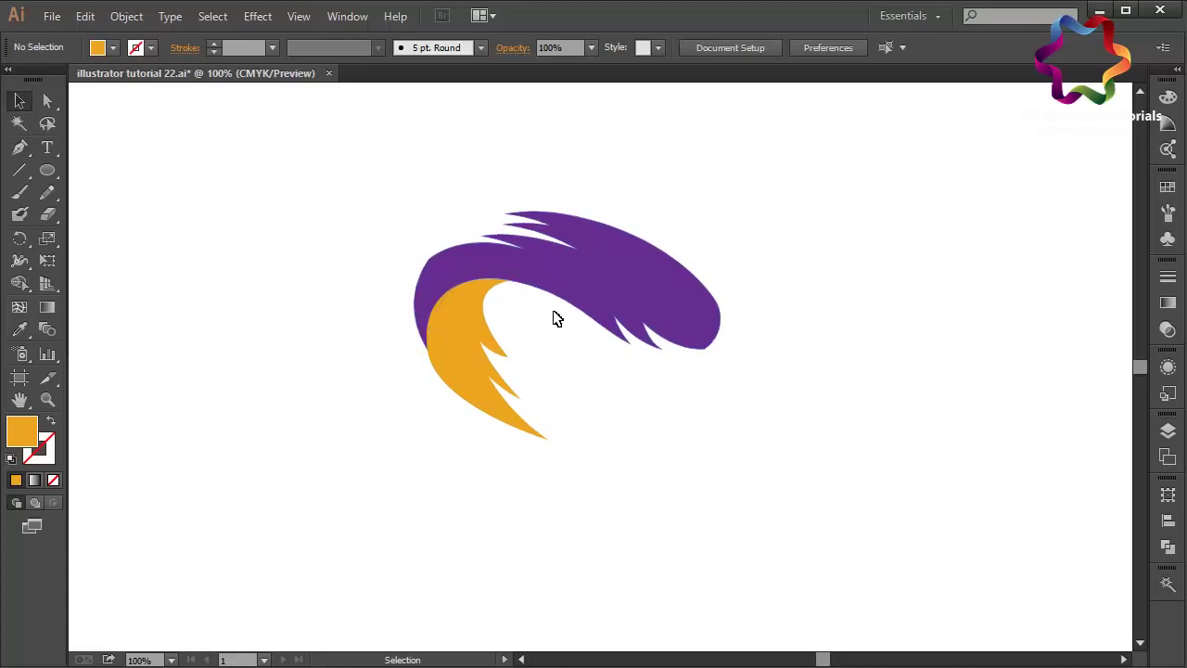
Bring the purple swoosh to the front and nudge it down two increments over the orange shape's edge.
click(598, 295)
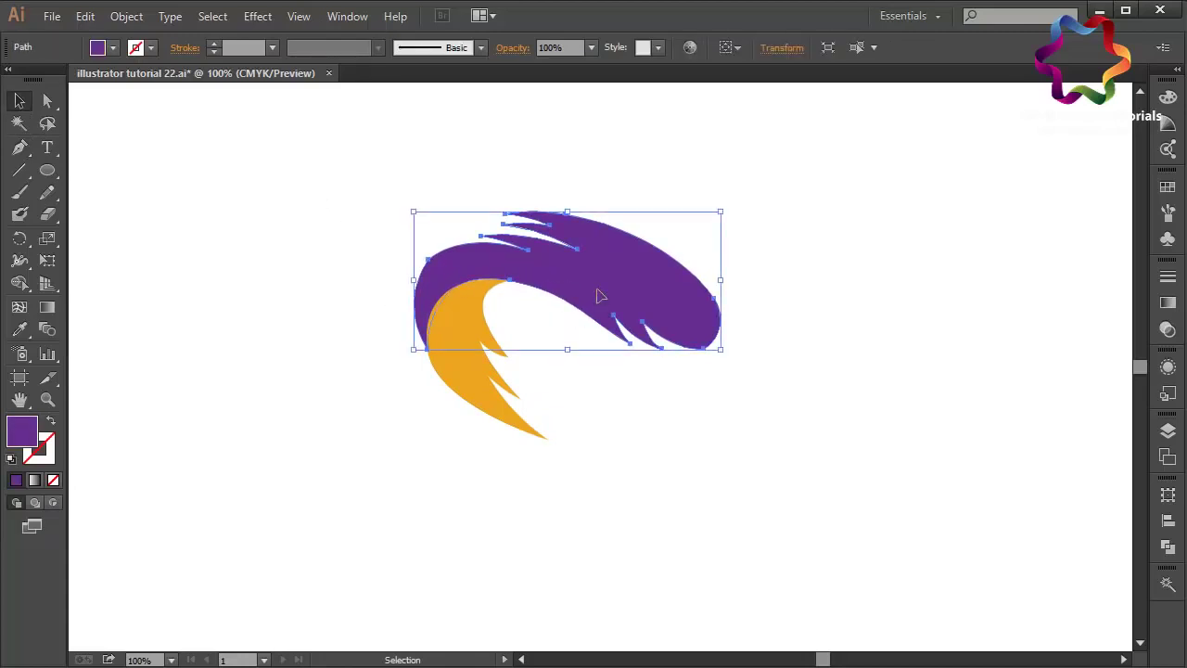
key(ctrl+shift+bracketright)
key(Down)
key(Down)
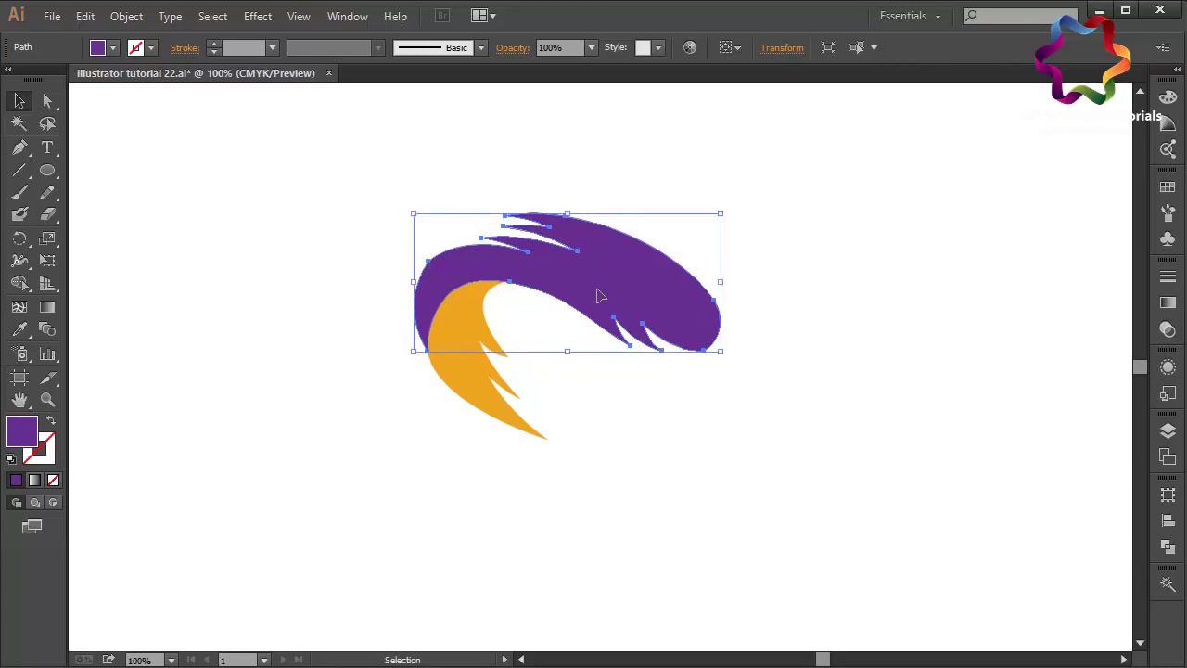
click(606, 415)
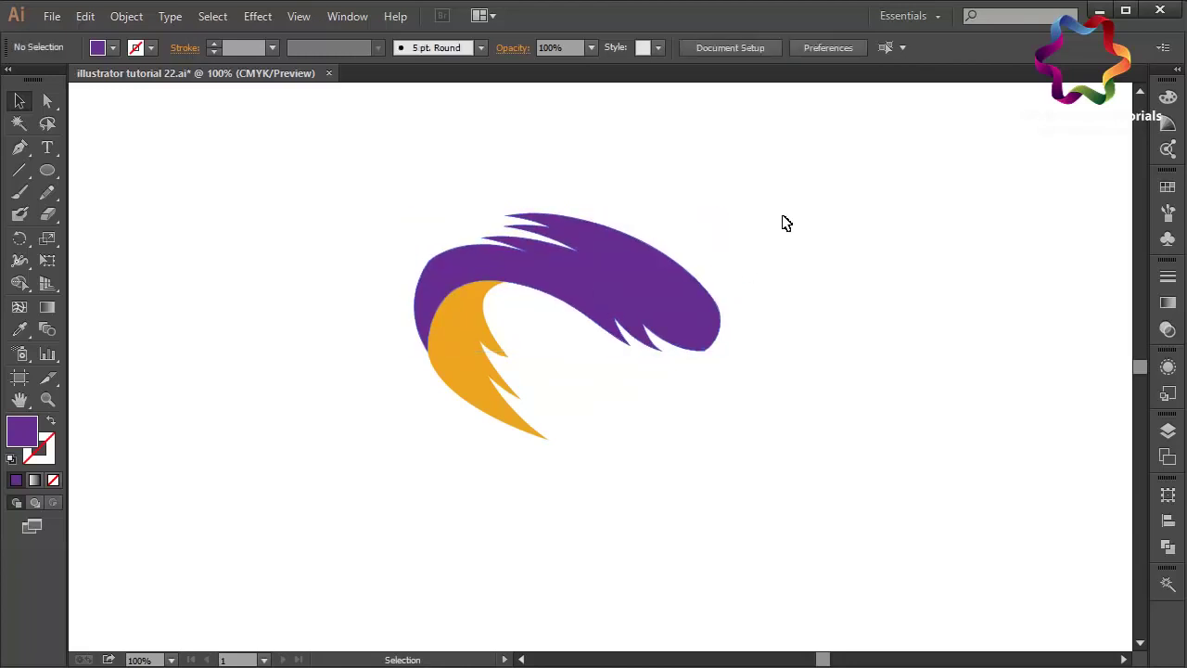
Group the purple swoosh with the orange shape and paste a copy of the group in front.
drag(811, 214, 383, 485)
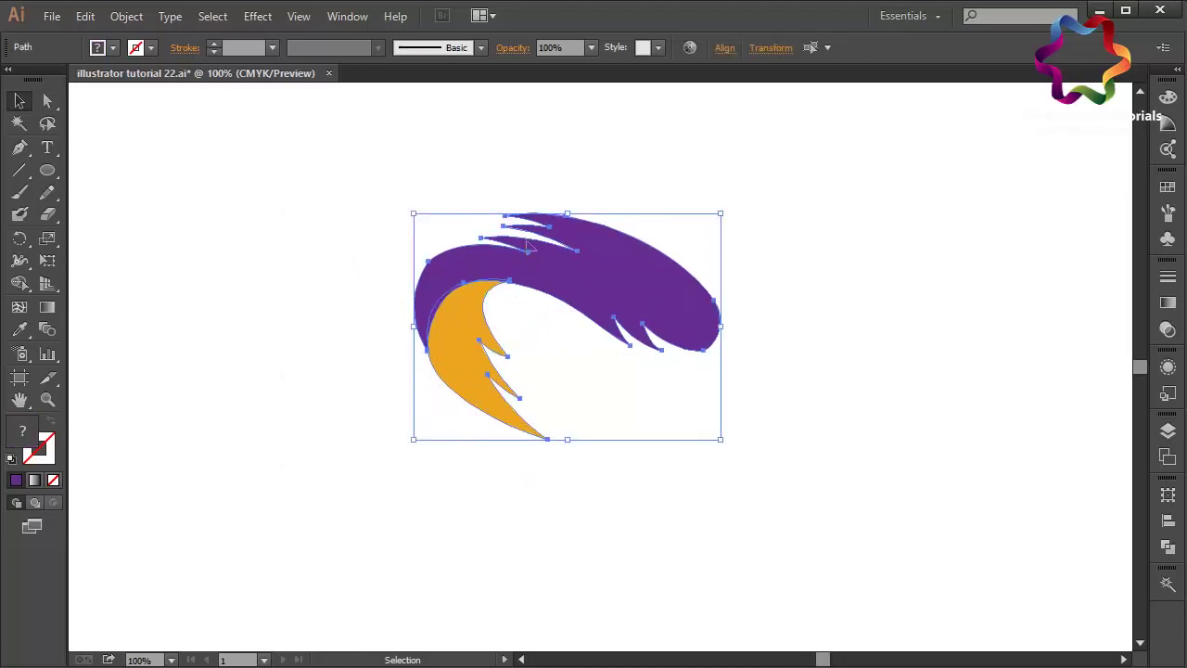
right_click(572, 248)
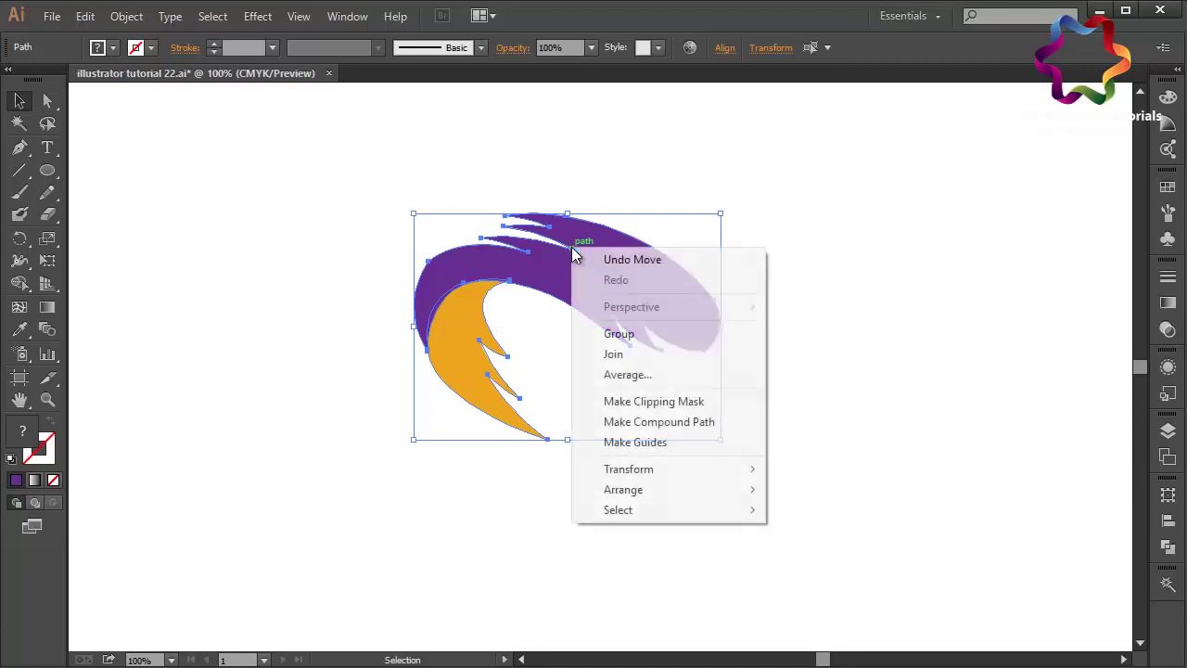
click(652, 336)
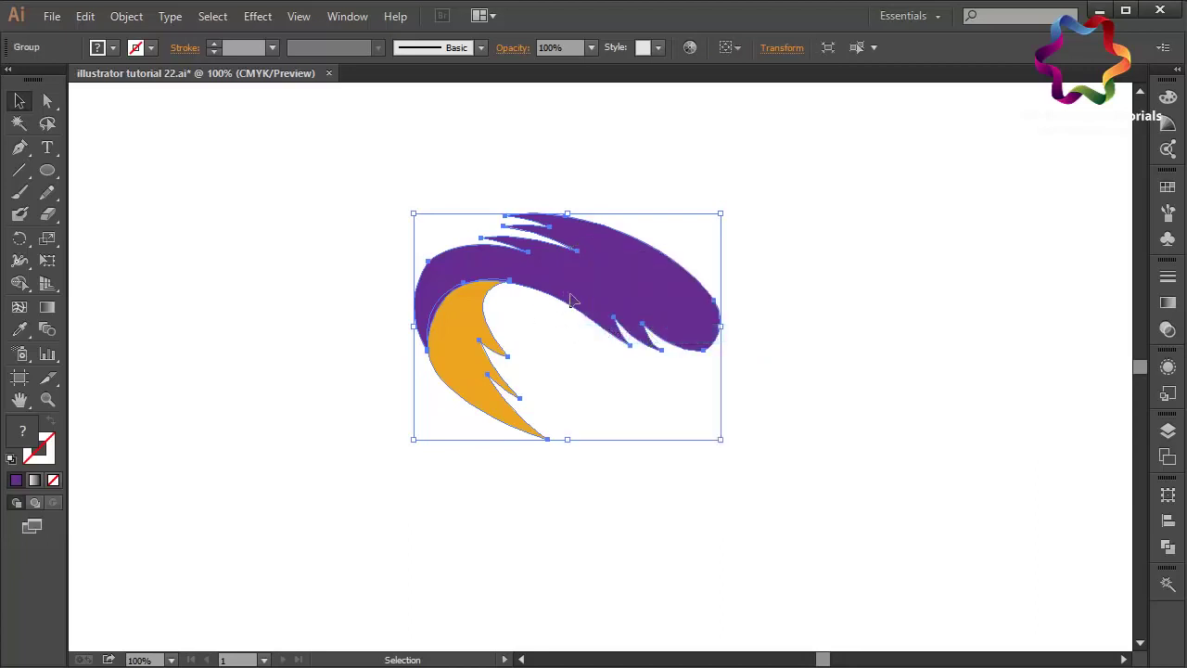
click(83, 16)
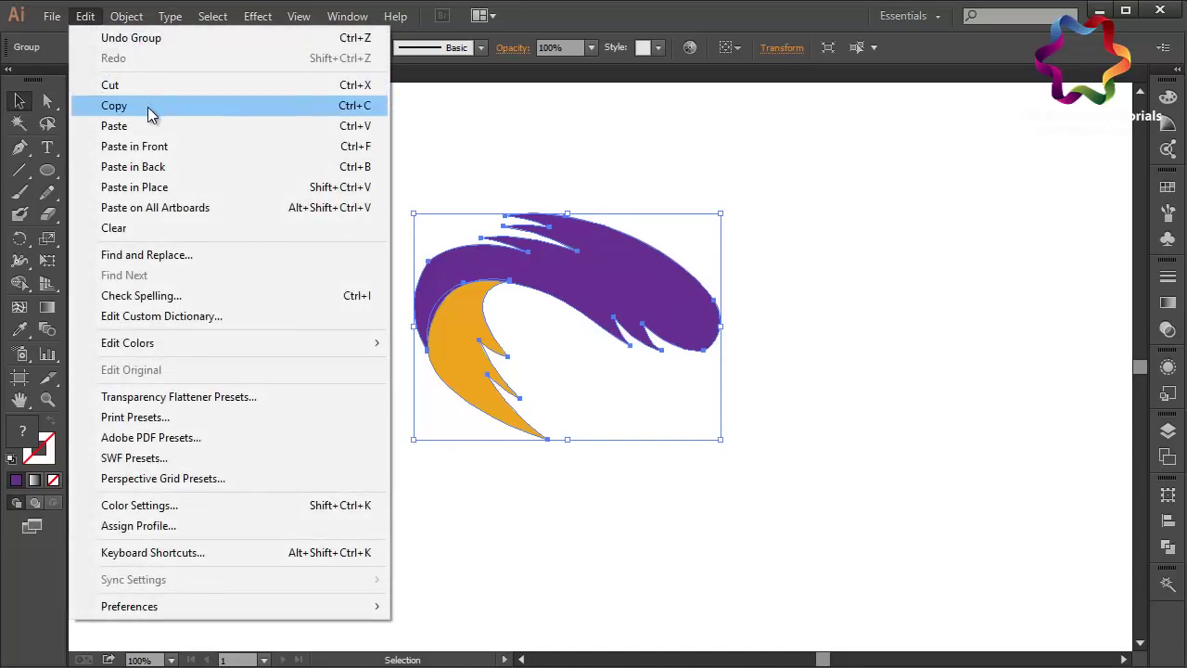
click(148, 107)
click(83, 16)
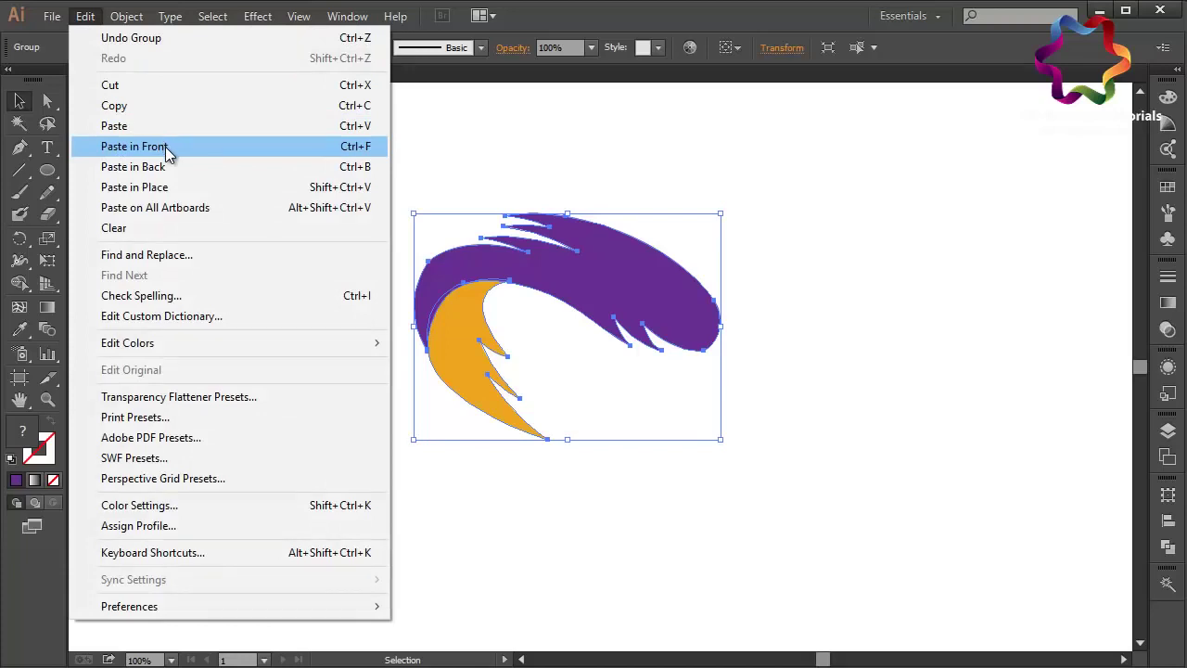
click(165, 147)
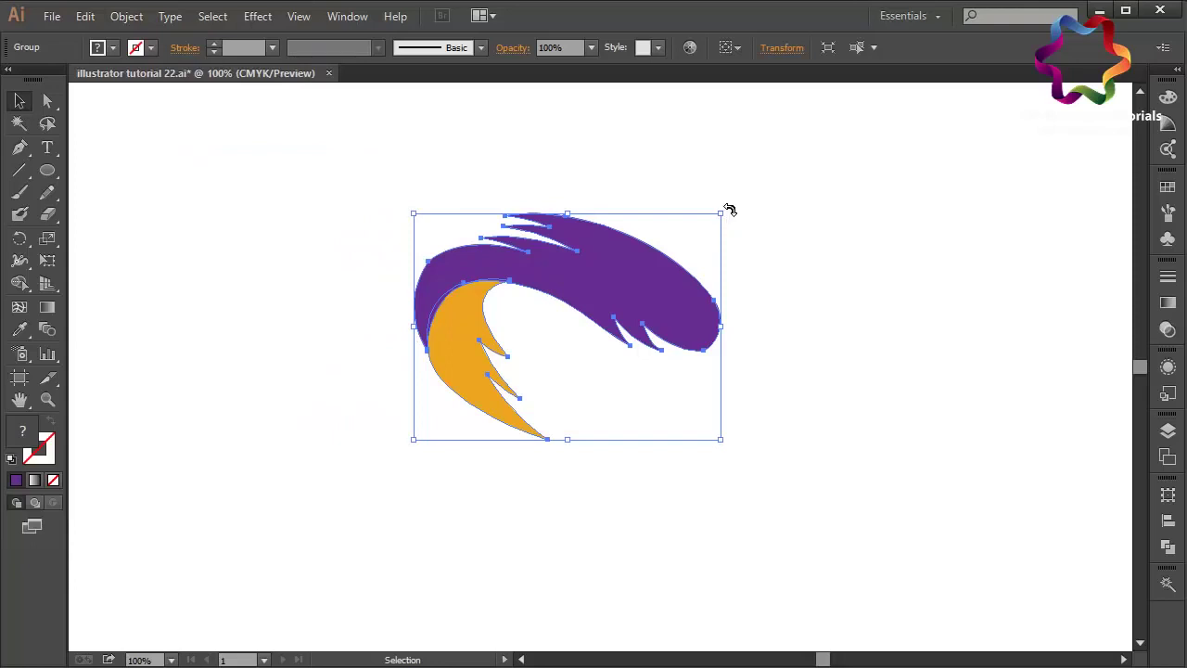
Rotate the pasted copy almost half a turn and move it below the original so the two groups form an S.
drag(730, 210, 426, 399)
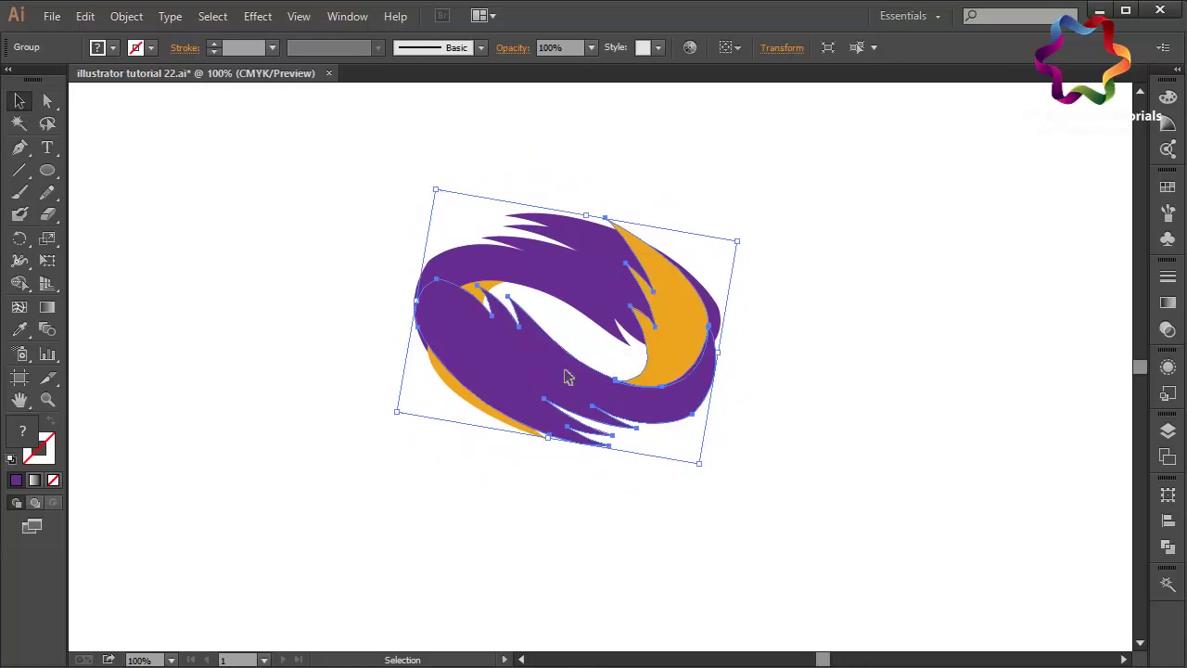
drag(564, 371, 501, 520)
click(718, 498)
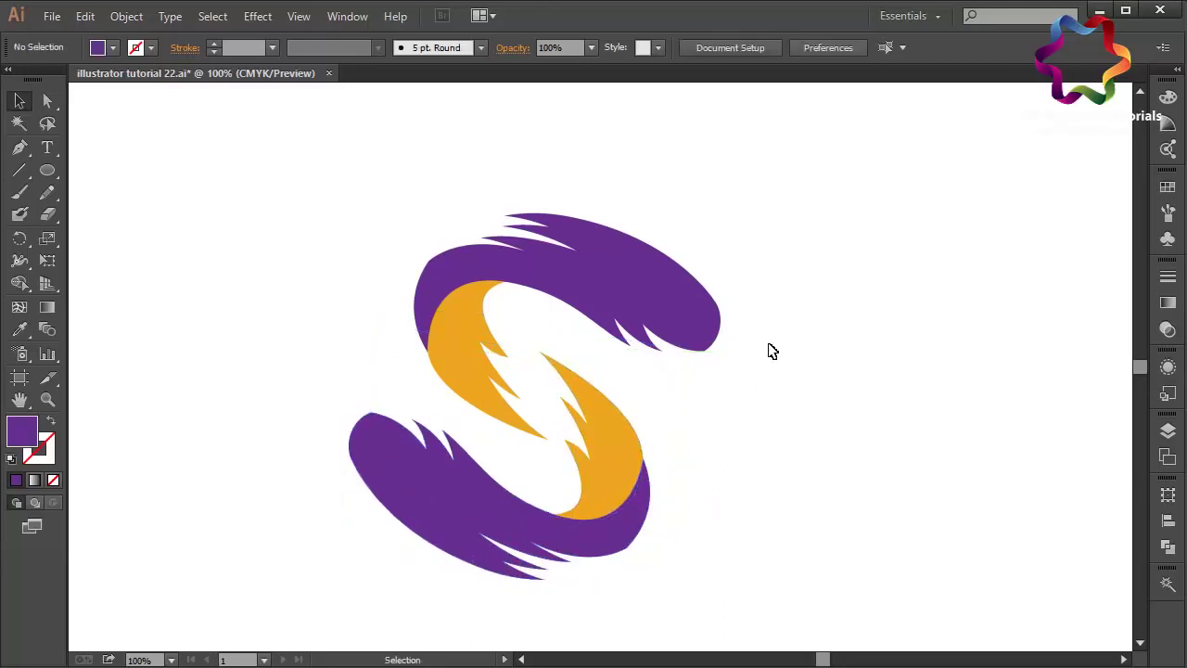
Select both groups and rotate the whole S slightly counterclockwise, correcting part of the tilt back clockwise, and deselect it.
drag(866, 167, 312, 630)
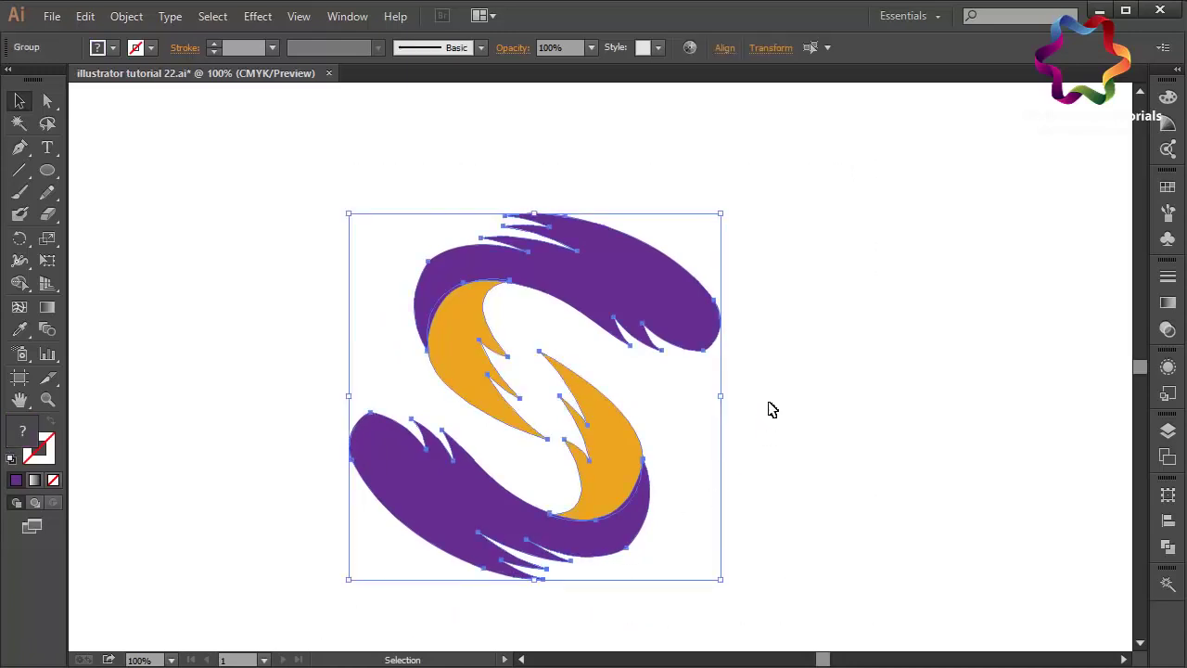
drag(728, 213, 686, 176)
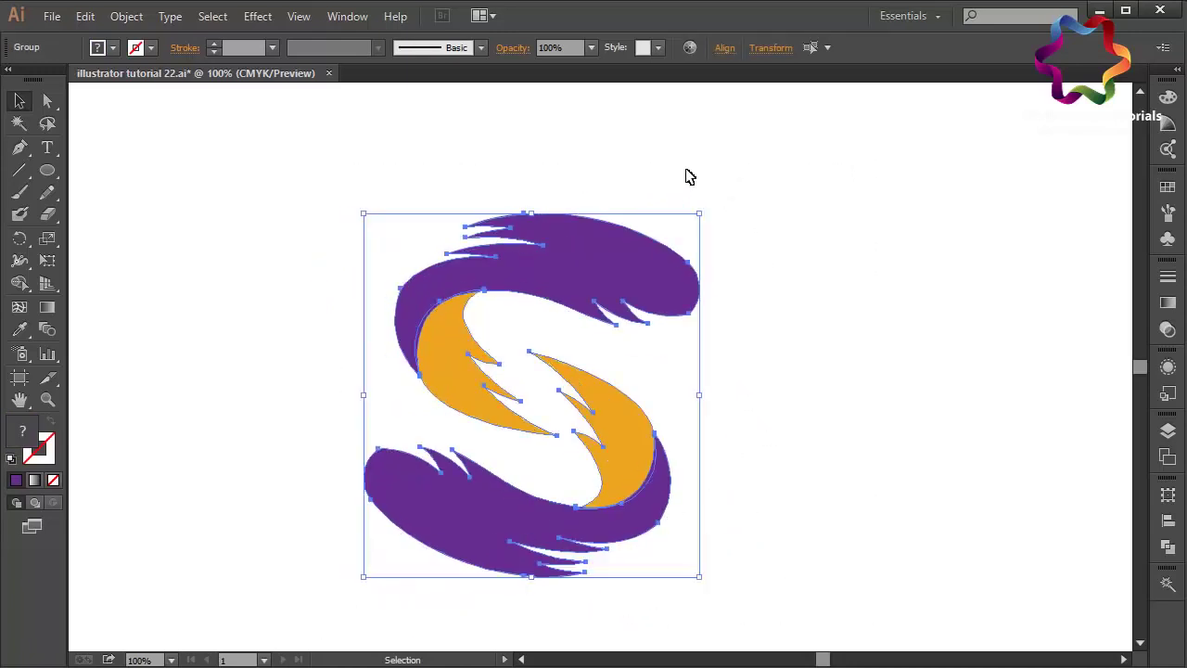
click(712, 215)
drag(710, 180, 413, 592)
drag(708, 208, 744, 241)
click(790, 283)
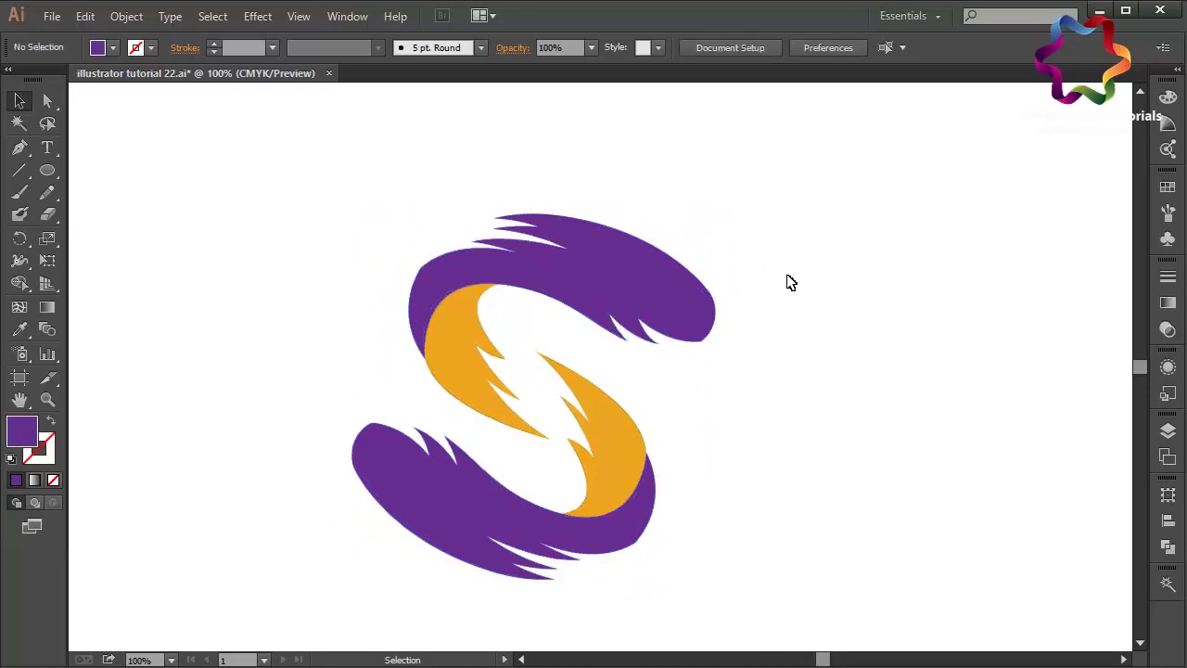